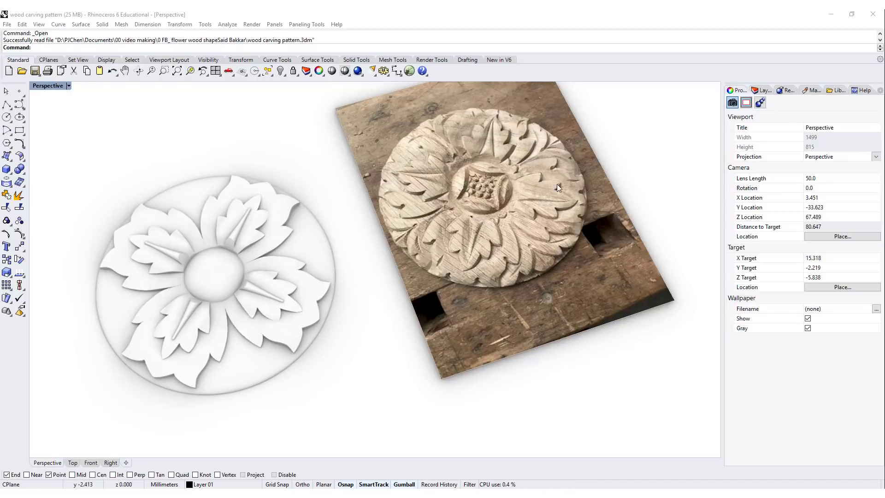
right_drag(558, 186, 558, 228)
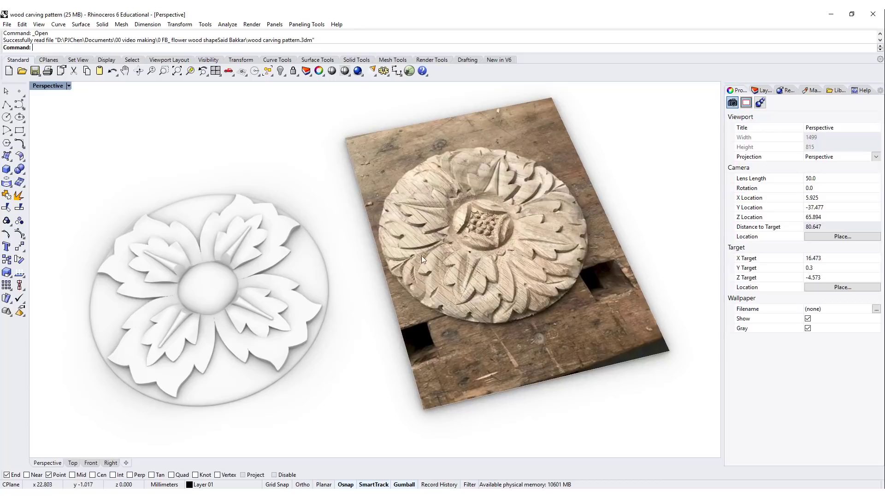
right_drag(529, 300, 474, 314)
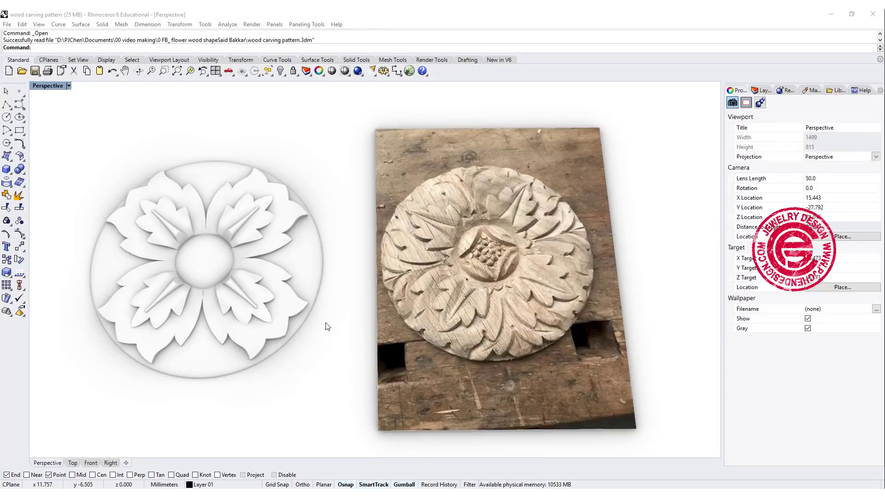
right_drag(326, 323, 422, 286)
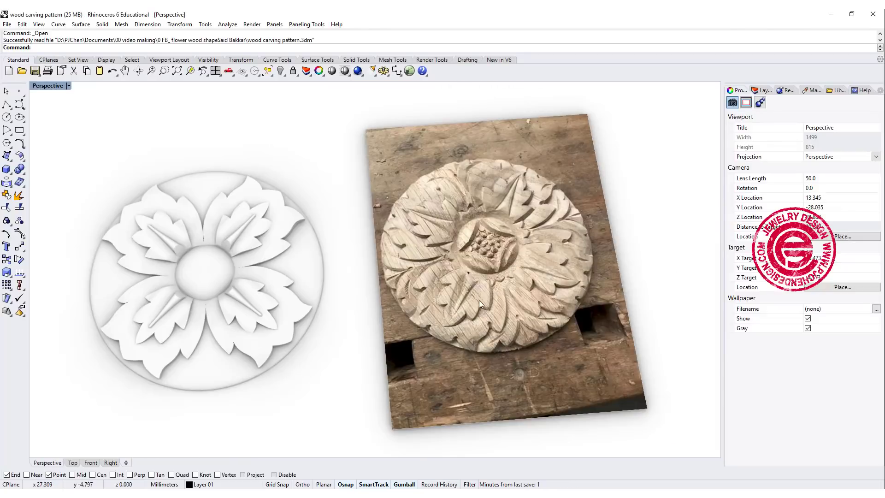
right_drag(479, 334, 480, 297)
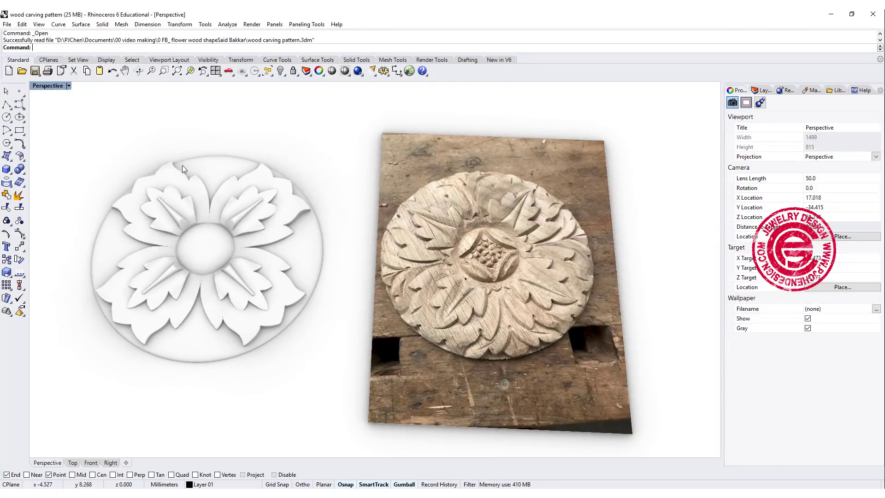
right_drag(301, 285, 304, 283)
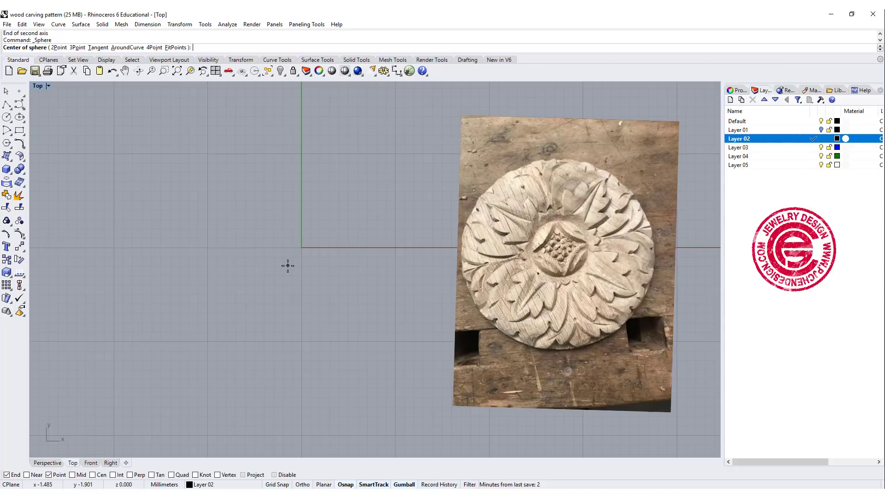
- Draw a sphere centred at the origin (0) with a radius of about 11.7 mm
text(0)
key(Return)
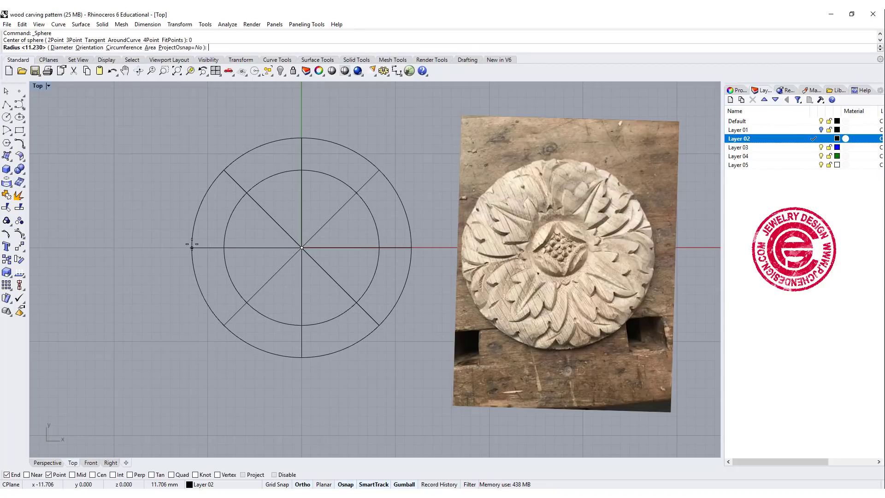
click(192, 248)
- Flatten the sphere vertically in the Front view into a shallow ellipsoid, keeping its circular outline
click(359, 298)
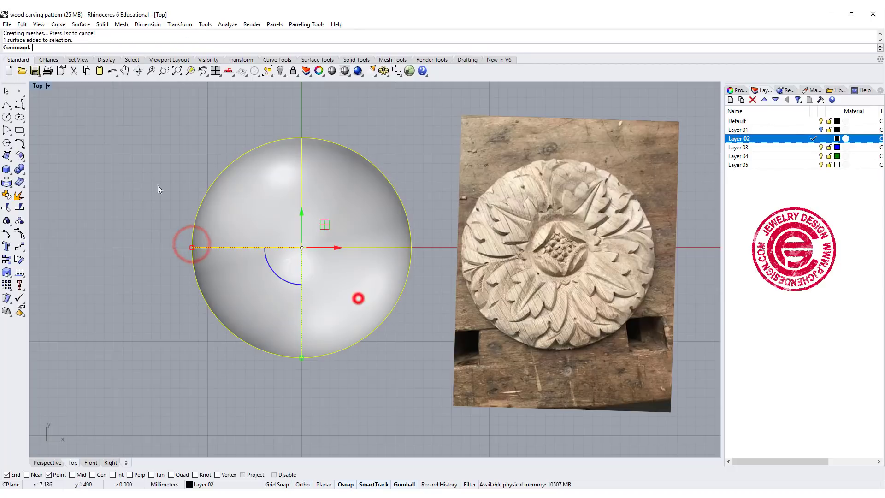
double_click(38, 85)
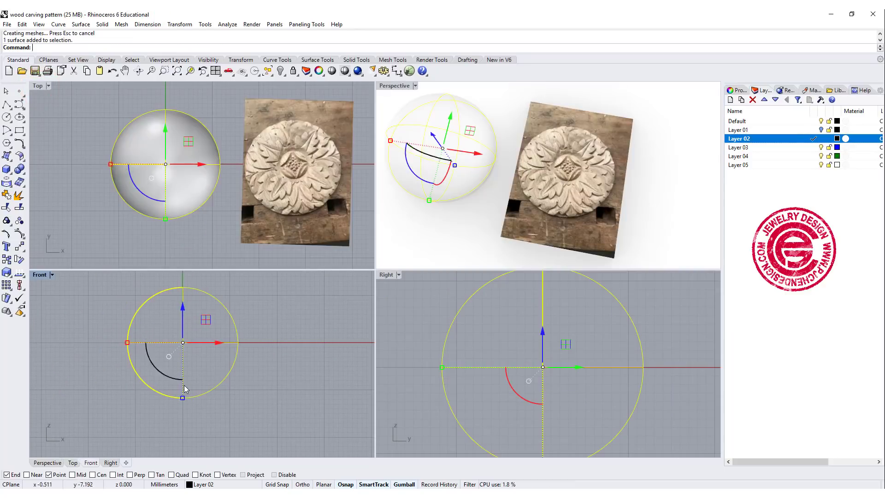
drag(183, 397, 183, 352)
scroll(157, 341, up, 3)
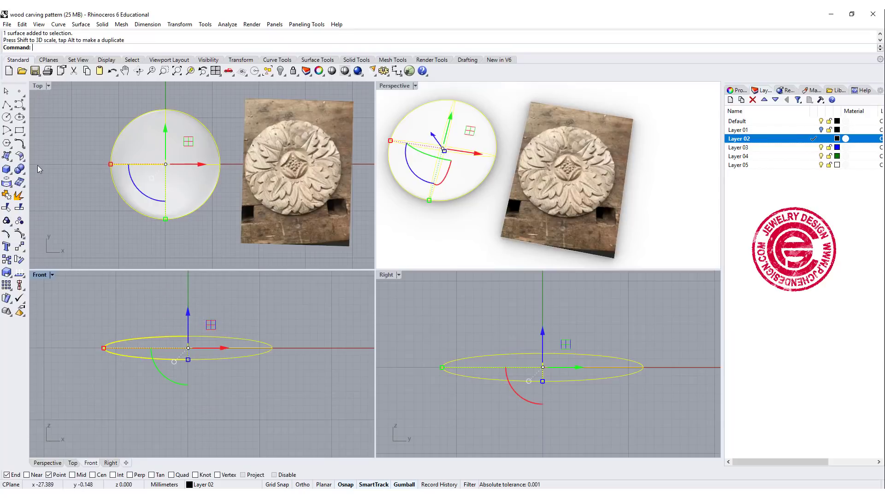
- Draw a box larger than the ellipsoid's outline, extending downward from the base plane to enclose its lower half
click(6, 168)
click(97, 101)
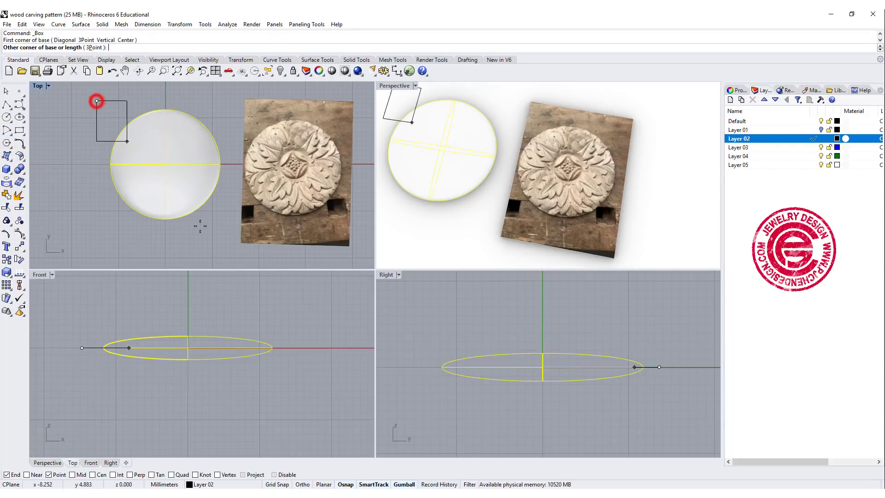
click(229, 229)
click(271, 378)
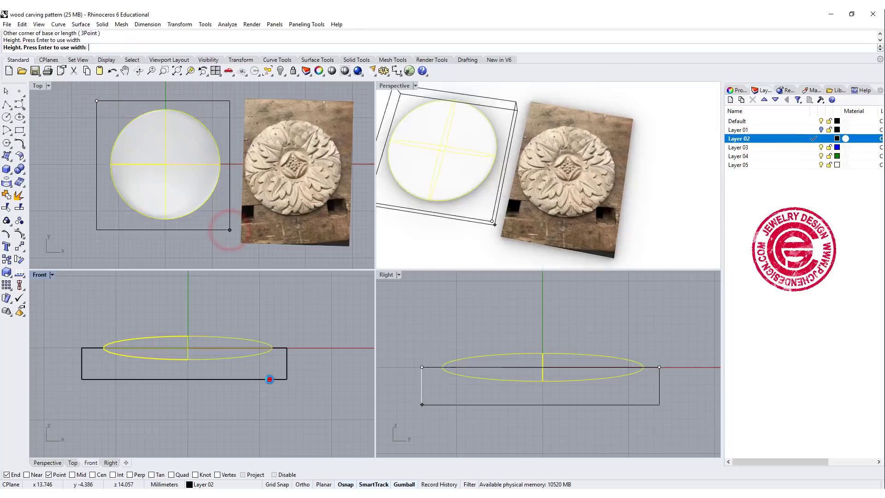
click(98, 306)
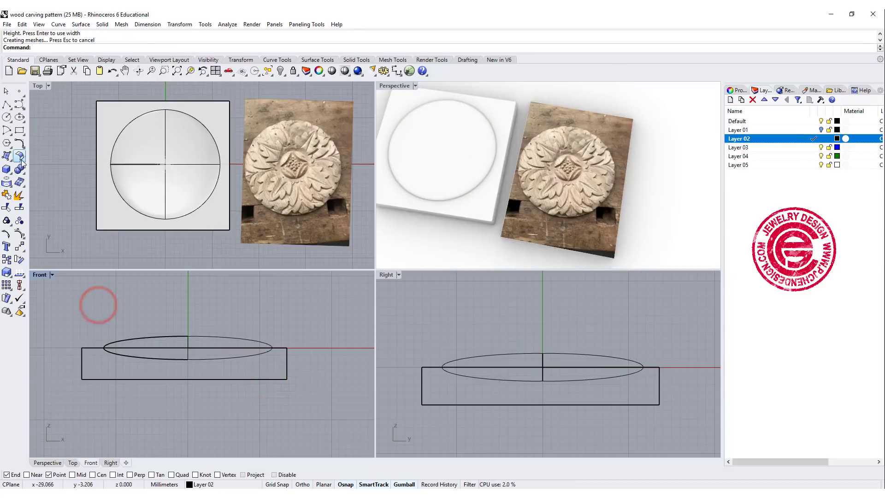
- Cut off the ellipsoid's lower half by subtracting the box with Boolean Difference
click(20, 167)
click(45, 174)
click(129, 340)
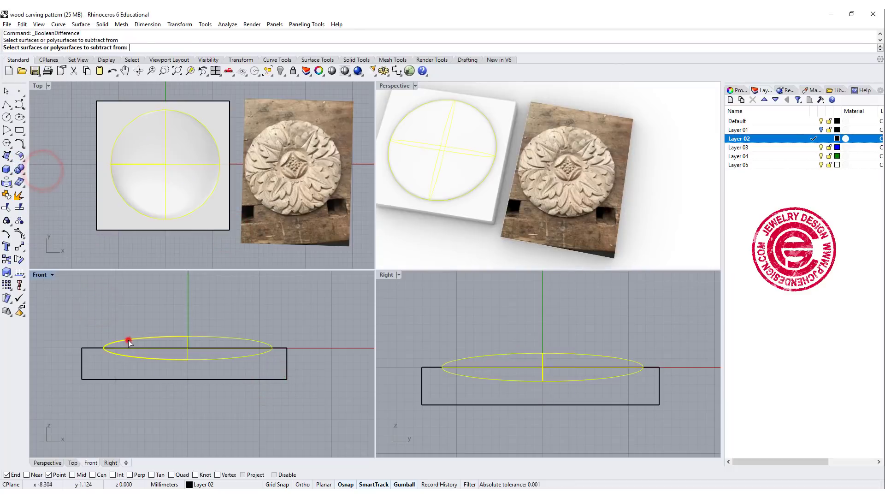
key(Return)
click(91, 348)
key(Return)
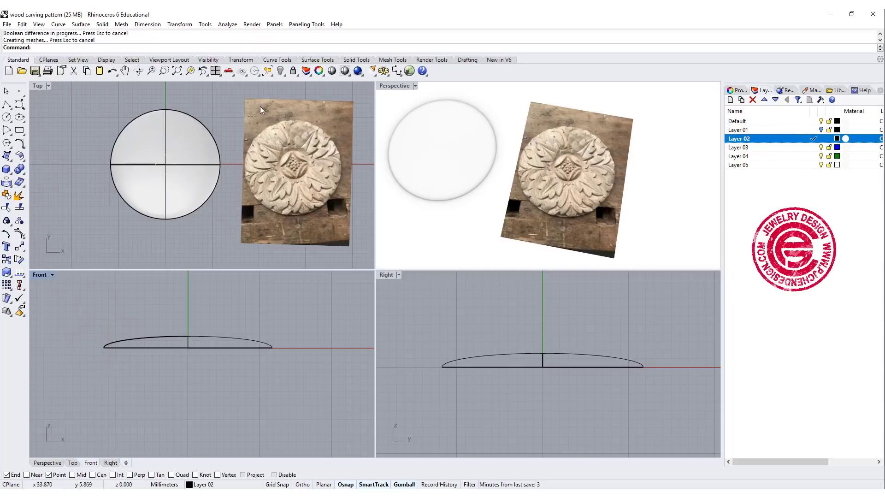
- Set the Perspective view to Ghosted display, then maximize the Top view and lock the dome
click(415, 86)
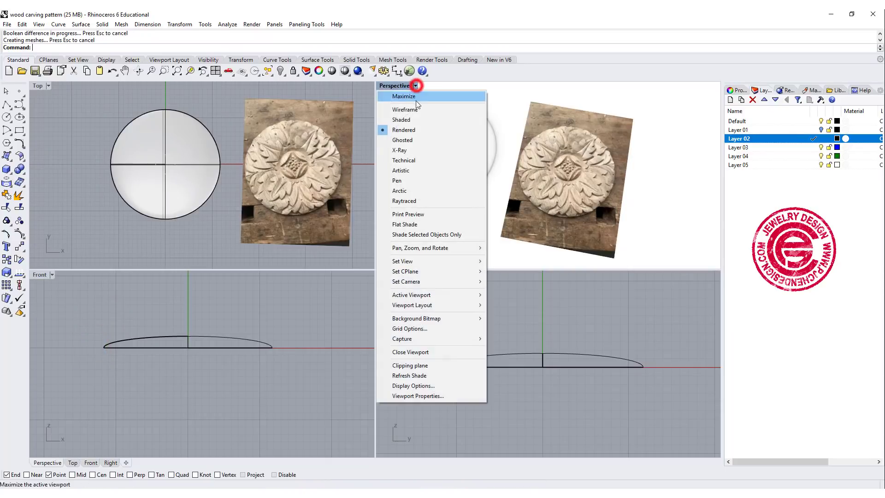
click(407, 138)
right_drag(190, 178, 184, 188)
scroll(202, 178, up, 2)
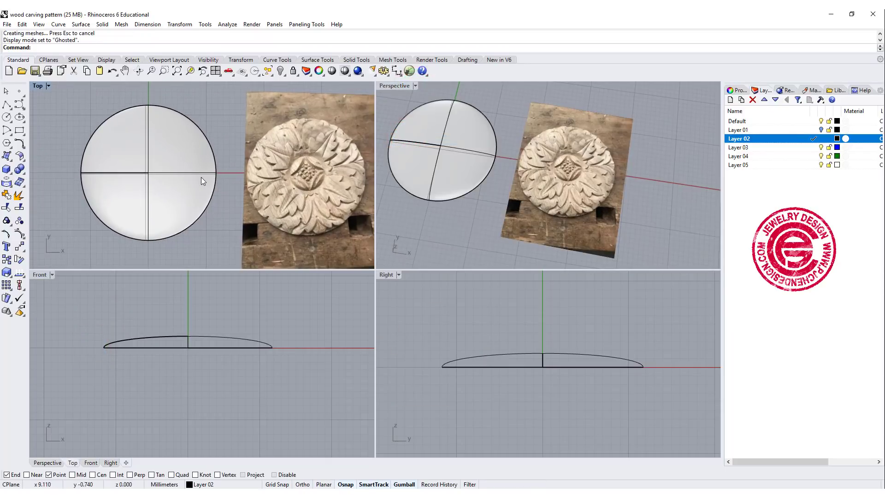
double_click(37, 86)
click(264, 192)
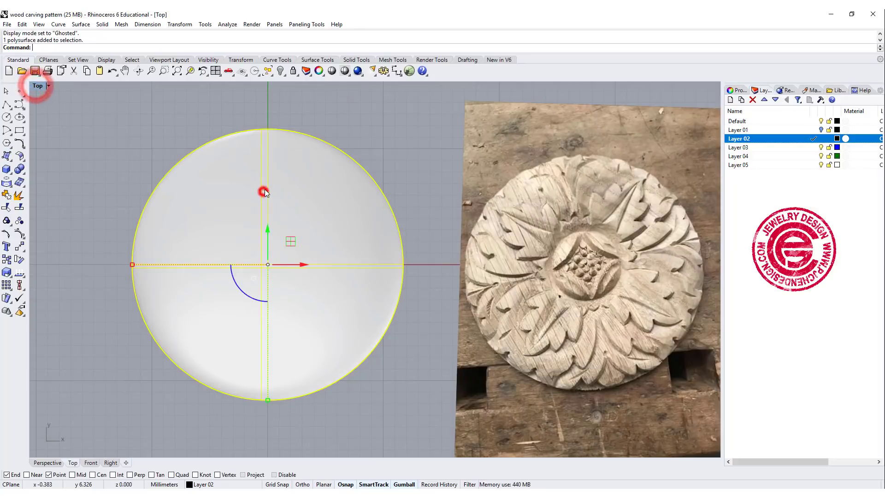
click(292, 71)
right_drag(307, 299, 310, 261)
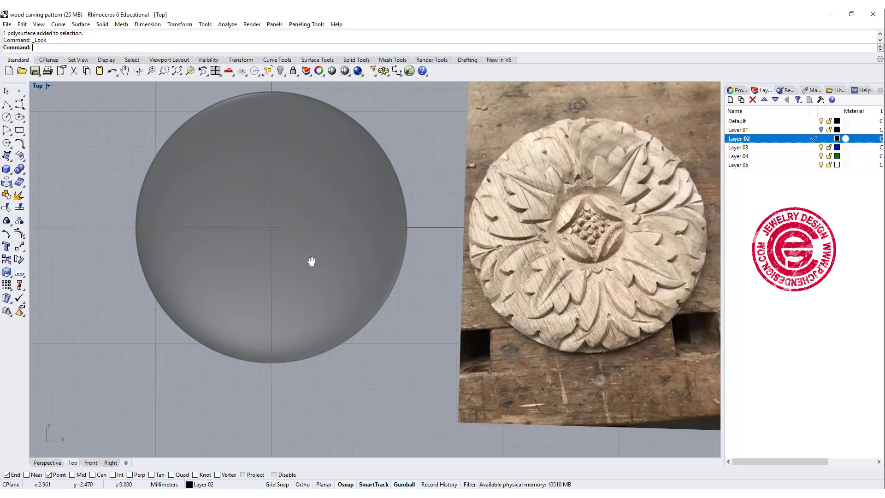
- Move the photo from the carving's centre to the origin (0) and enlarge it to match the dome's outline
click(556, 323)
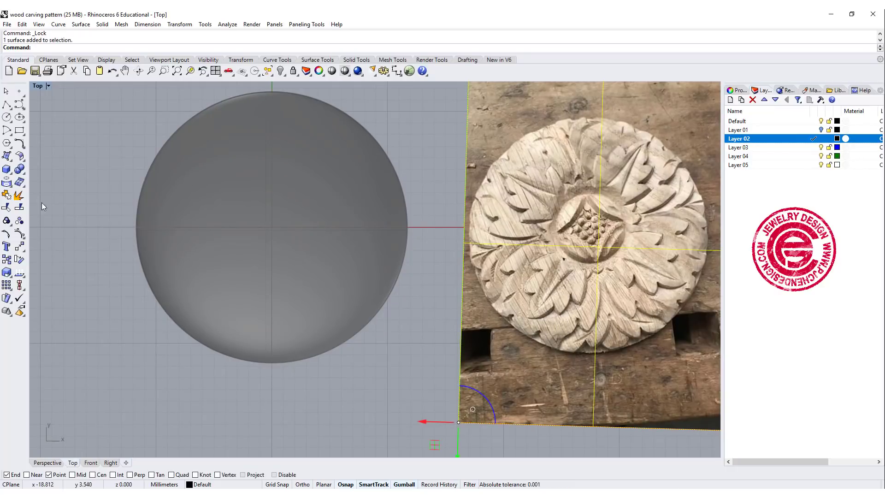
click(21, 245)
click(591, 228)
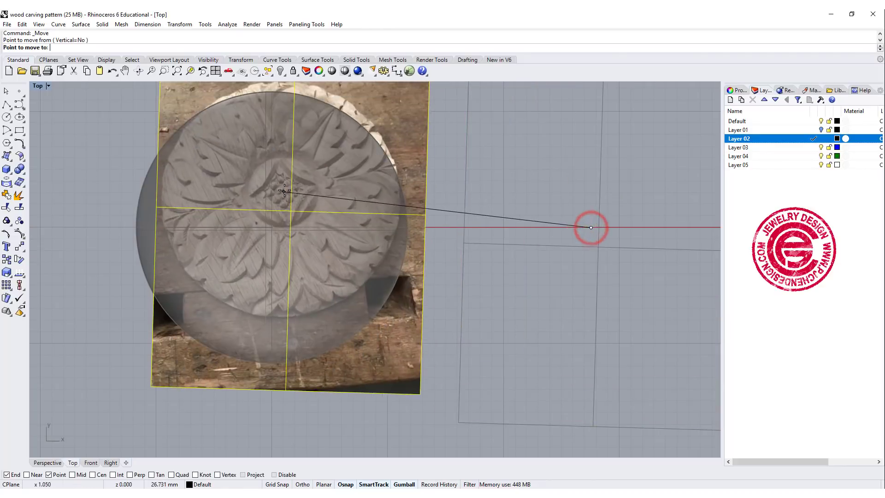
text(0)
key(Return)
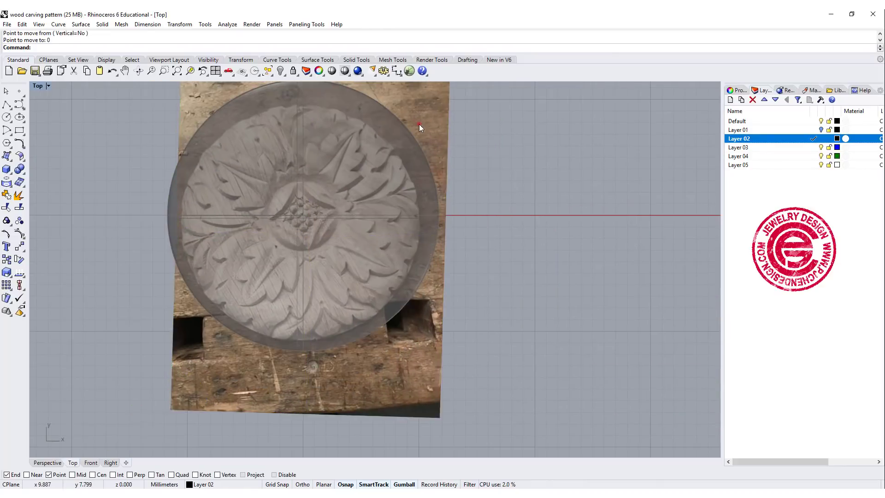
drag(419, 123, 421, 113)
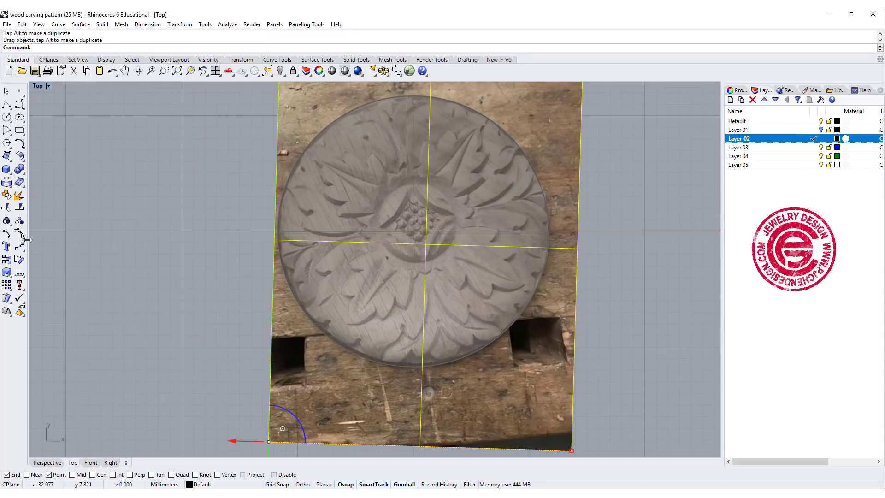
- Rotate the photo about the carving's centre by about 34° so a petal points straight down, and nudge it into alignment
click(20, 260)
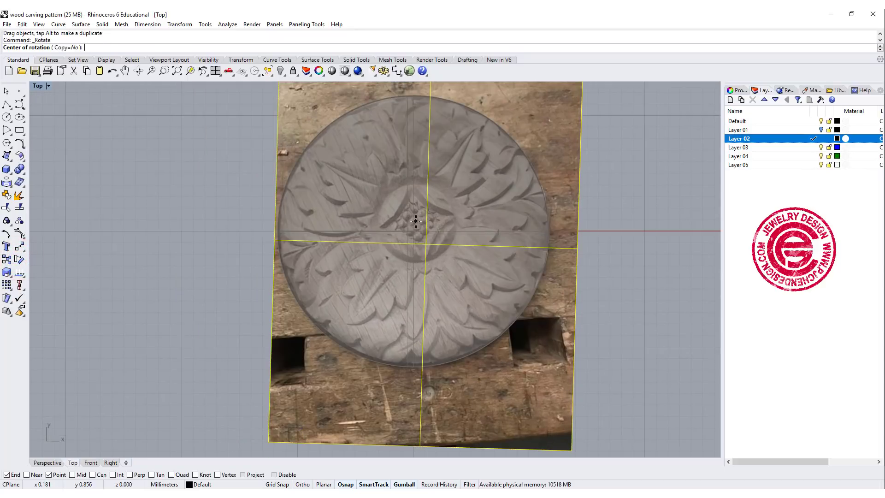
click(416, 221)
click(152, 321)
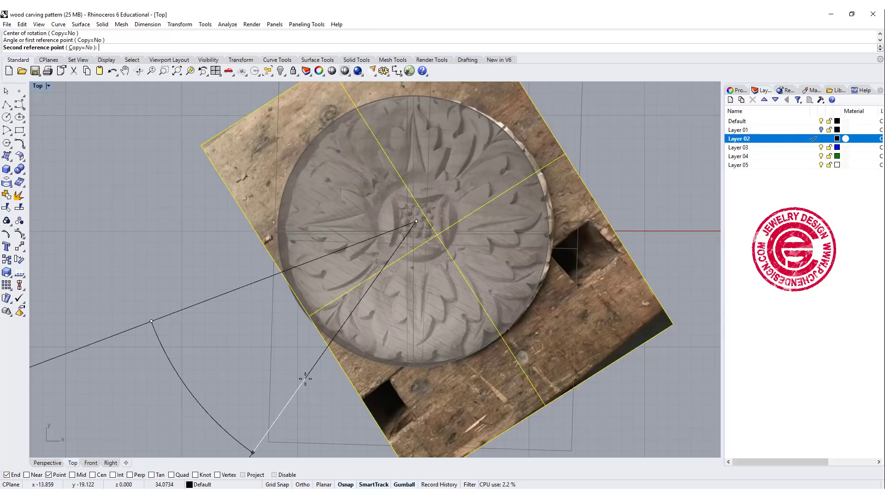
click(305, 380)
drag(541, 255, 532, 252)
- Draw a vertical centre line from the origin (0) straight down past the photo, about 26 mm long
right_drag(505, 239, 509, 203)
click(6, 105)
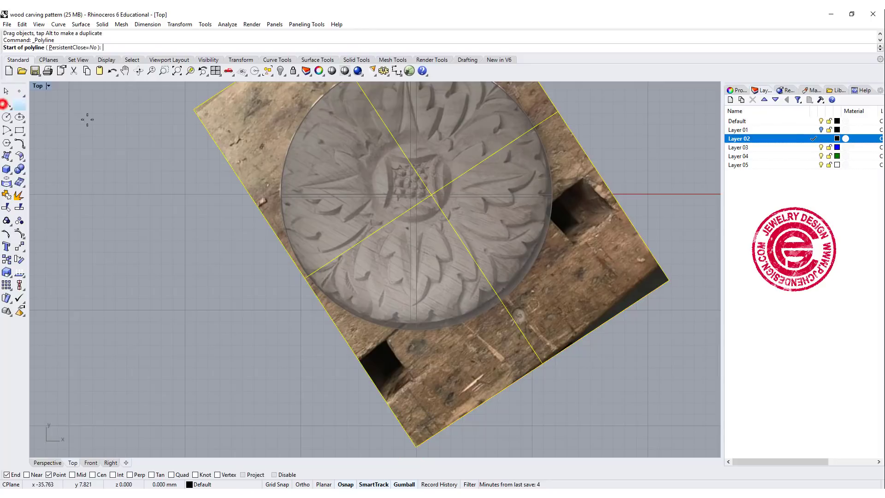
text(0)
key(Return)
key(Down)
key(Down)
key(Down)
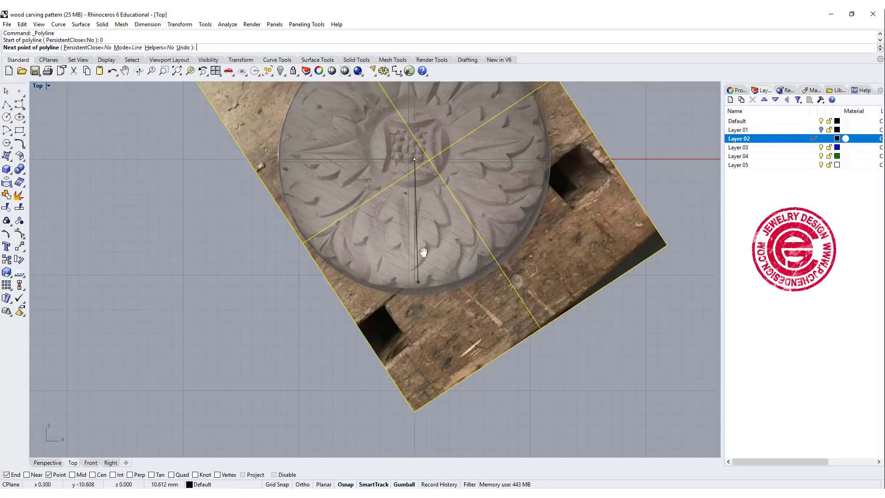
shift+click(415, 359)
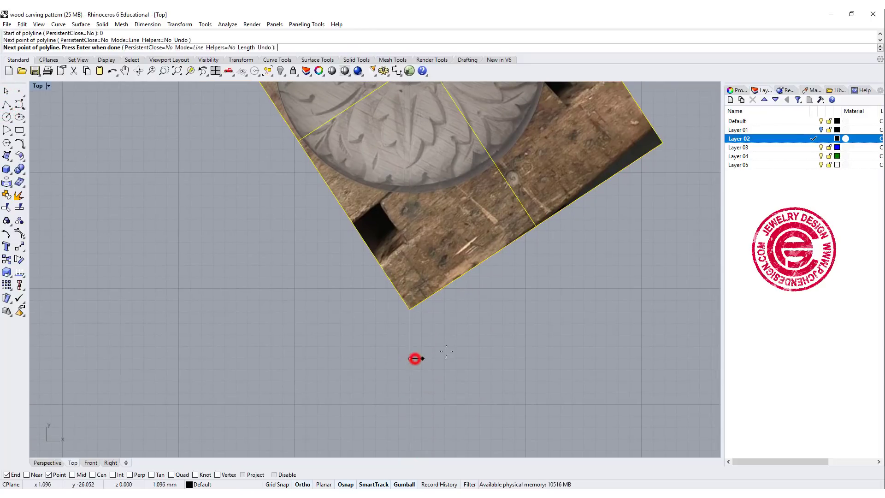
key(Return)
- Lock the reference photo in place
right_drag(417, 193, 416, 261)
key(Up)
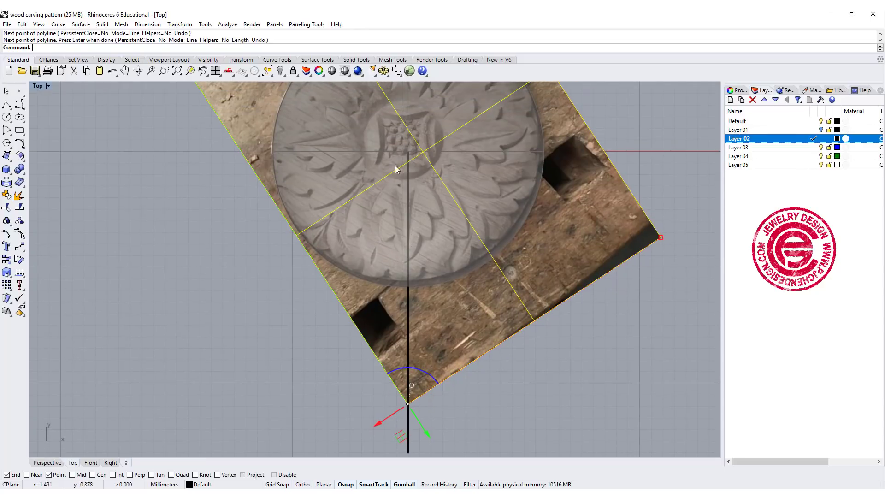
scroll(405, 165, up, 1)
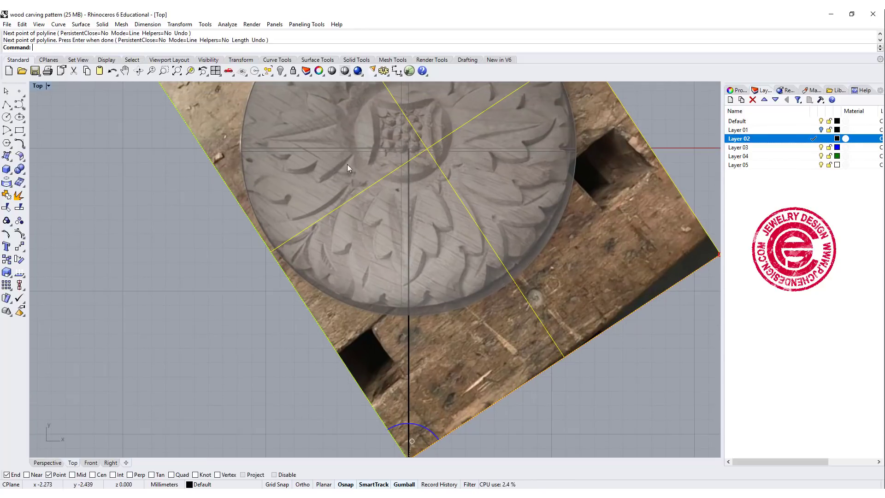
key(ctrl+l)
- Trace the upper left edge of the lower inner leaf with a degree 3 control-point curve through four points
scroll(413, 164, up, 2)
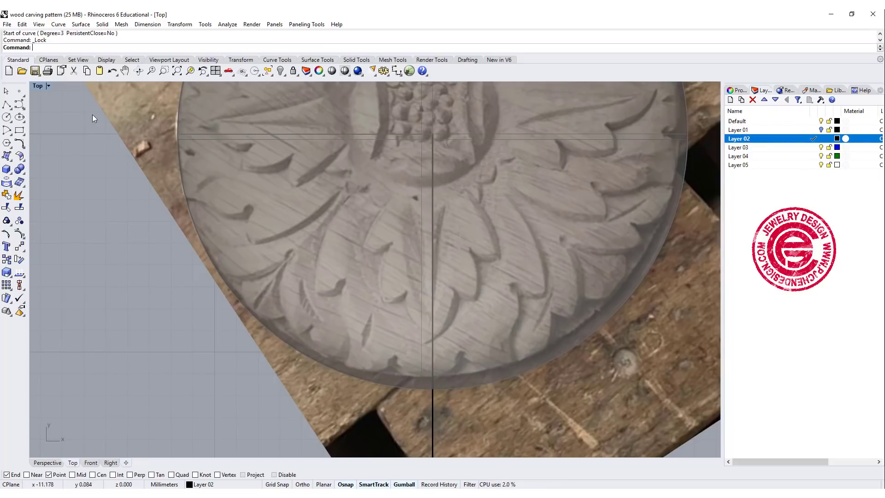
click(19, 104)
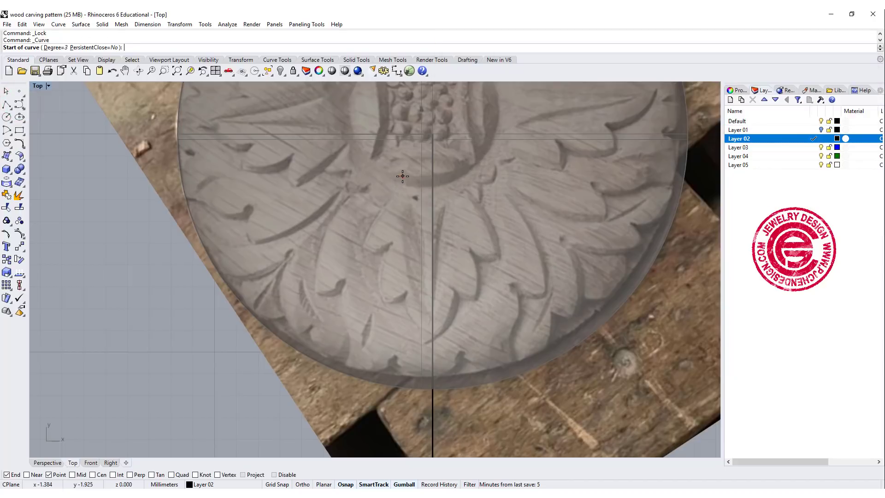
click(402, 176)
click(378, 201)
click(363, 237)
click(361, 251)
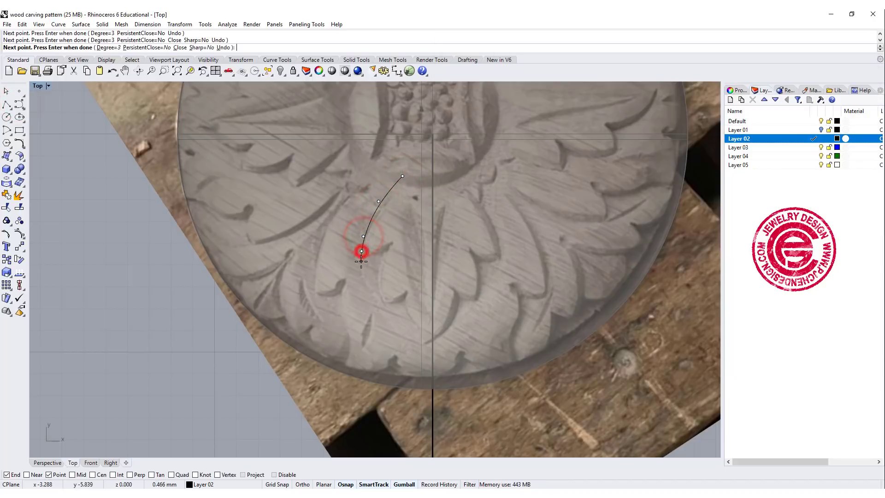
key(Return)
- Trace the underside of the leaf's first lobe with a four-point curve from the first curve's lower end into the notch
key(Return)
click(362, 251)
click(372, 259)
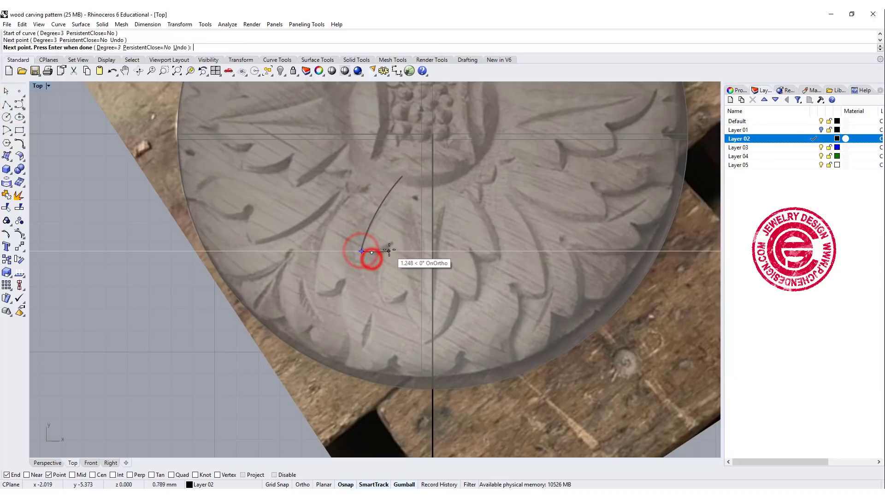
click(389, 249)
click(393, 244)
key(Return)
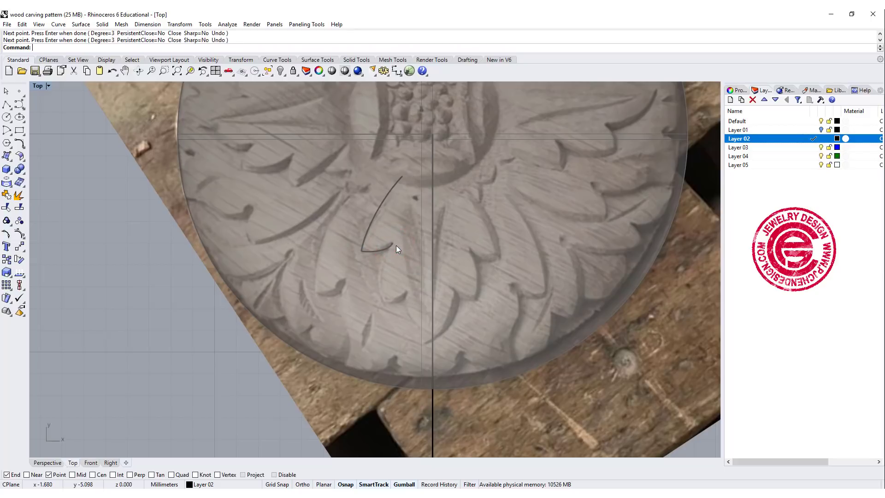
- Trace the inner leaf's second lobe with curves from the first notch down to its point and back into the second notch
key(Return)
key(Return)
click(392, 243)
click(374, 263)
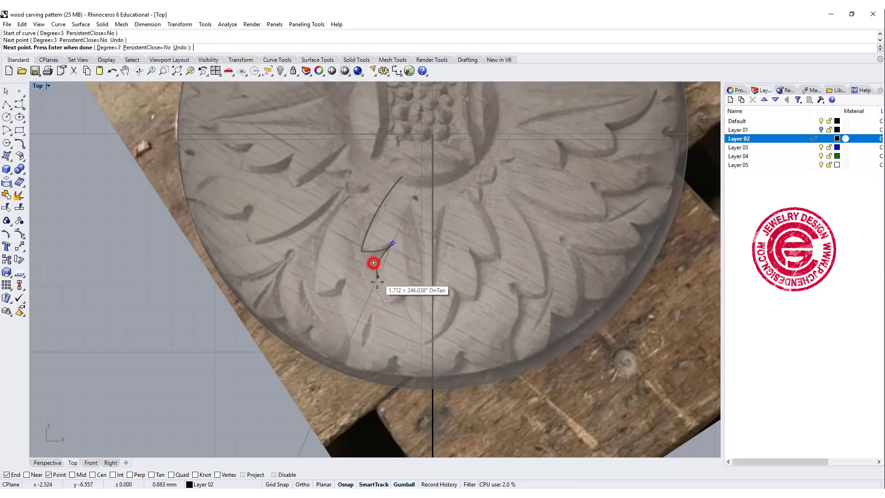
click(383, 304)
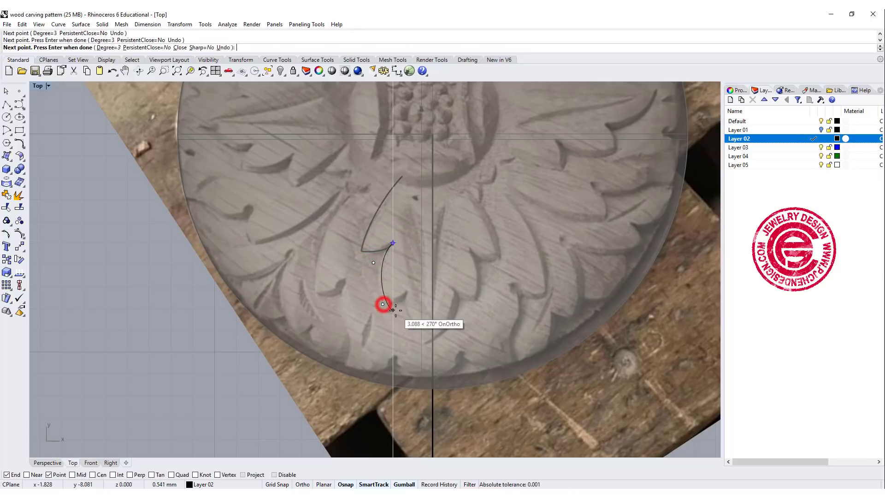
click(397, 304)
click(406, 290)
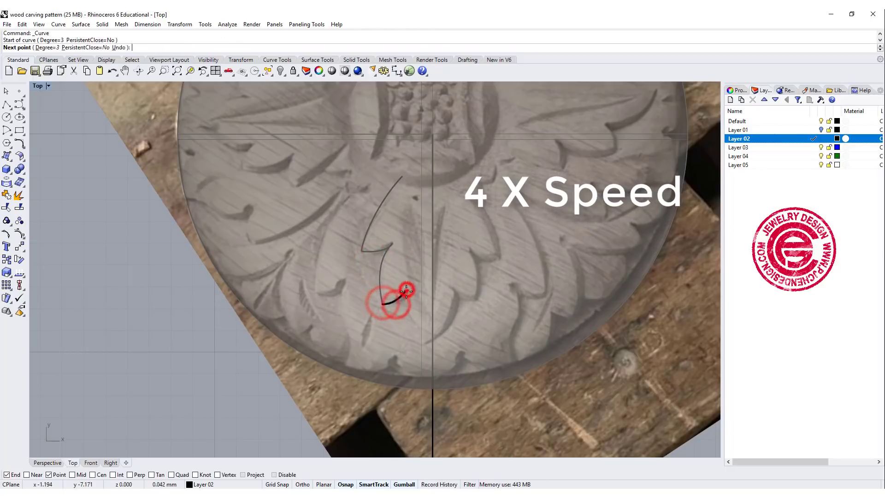
- Trace the inner leaf's tip from the second notch down to the vertical centre line with the Near snap enabled
click(407, 318)
click(420, 334)
click(26, 474)
click(432, 342)
key(Return)
- Trace the outer leaf's left edge with a degree 3 curve from beside the flower centre down to its first lobe's point
key(Return)
click(380, 157)
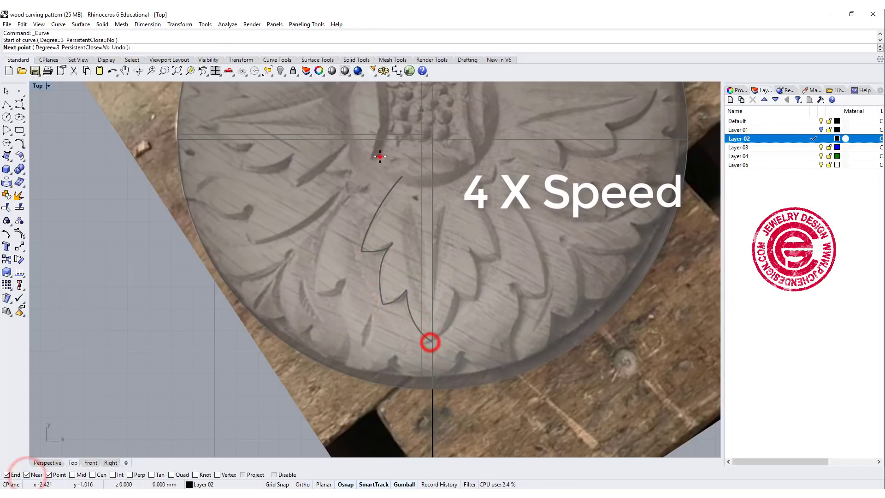
click(314, 215)
click(315, 294)
key(Return)
- Trace the underside of the outer leaf's first lobe with a curve from the lobe's point up into the notch
key(Return)
click(315, 295)
click(340, 306)
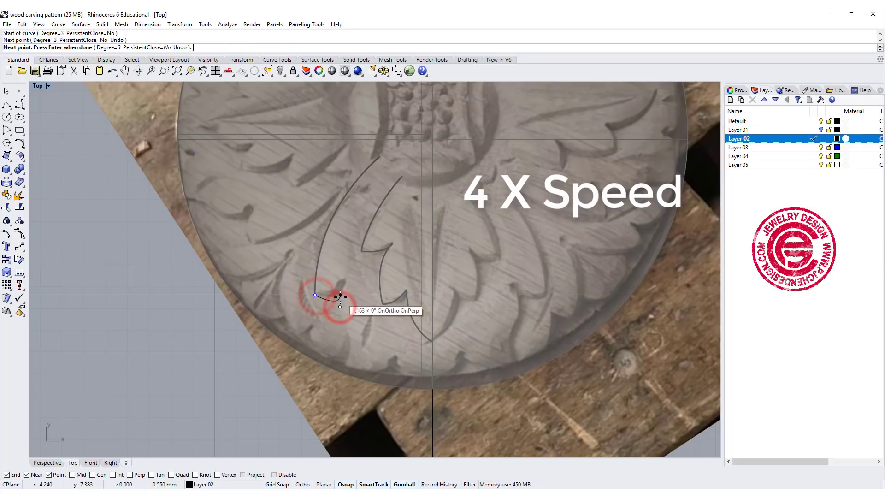
scroll(332, 297, up, 5)
click(321, 293)
click(361, 258)
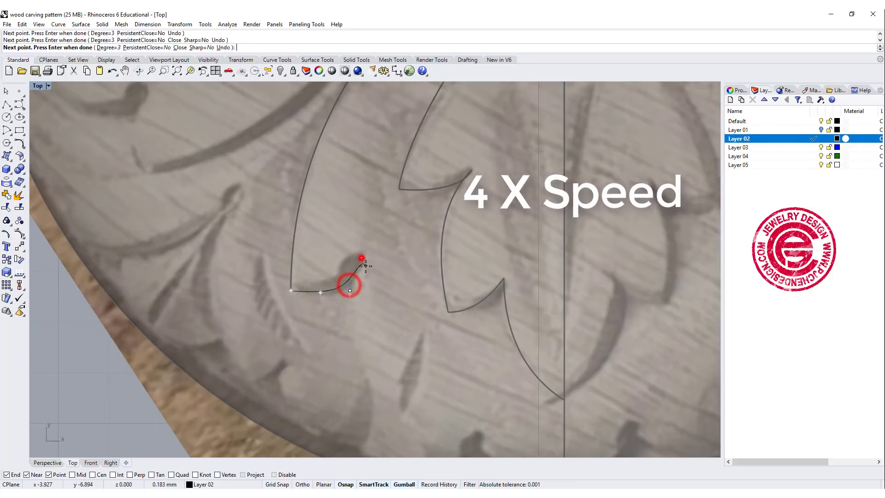
- Trace the side of the outer leaf's second lobe with a curve from the notch down to the lobe's point near the rim
click(348, 298)
click(352, 344)
right_drag(353, 343, 349, 218)
click(371, 271)
click(364, 311)
click(346, 334)
right_drag(440, 347, 325, 322)
key(Return)
- Trace the underside of the outer leaf's second lobe with a four-point curve from its point into the last notch
key(Return)
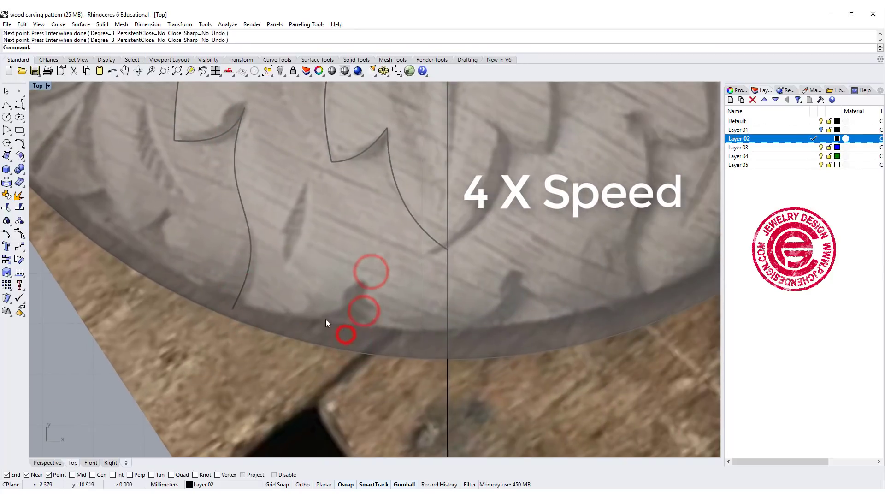
click(232, 308)
click(291, 324)
click(330, 323)
click(363, 287)
key(Return)
- Trace the outer leaf's tip from the last notch along the rim to the vertical centre line
key(Return)
click(371, 317)
click(397, 337)
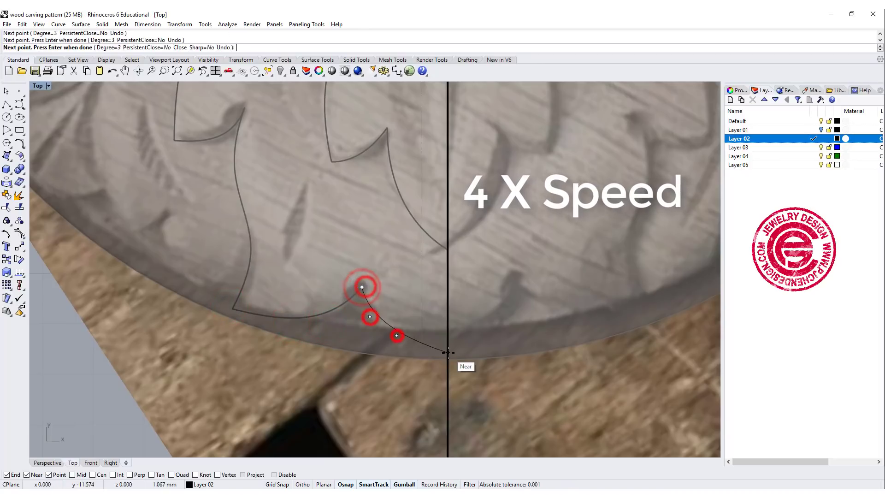
click(423, 348)
click(445, 348)
key(Return)
- Join all the traced curve segments into one inner and one outer half-leaf outline
scroll(391, 372, down, 7)
click(396, 323)
click(307, 210)
drag(301, 191, 454, 396)
click(7, 195)
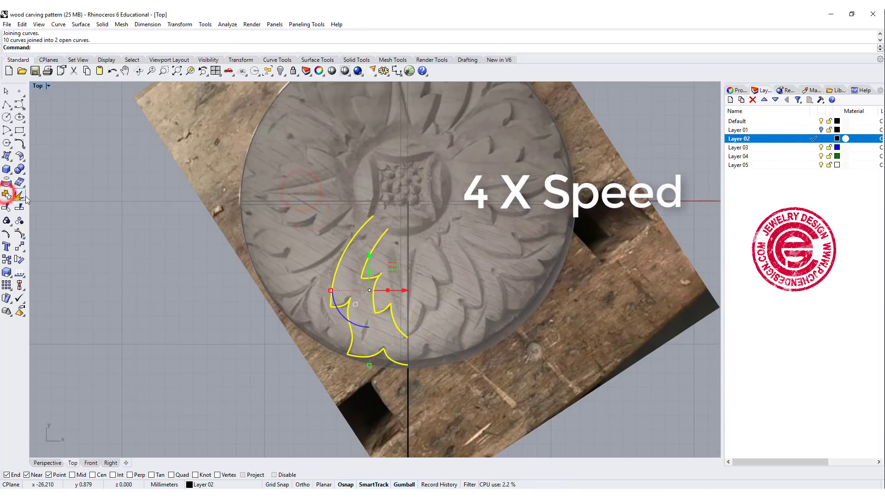
- Mirror copies of both half-leaf outlines across the vertical centre line
click(20, 248)
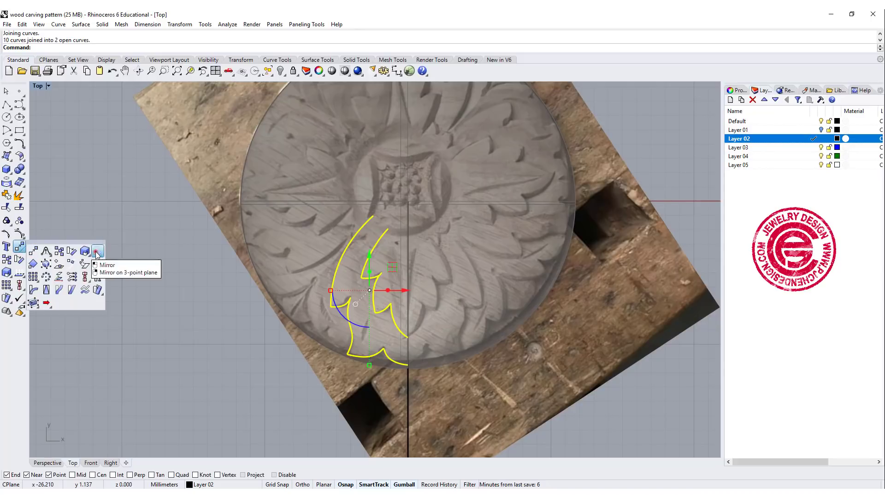
click(96, 250)
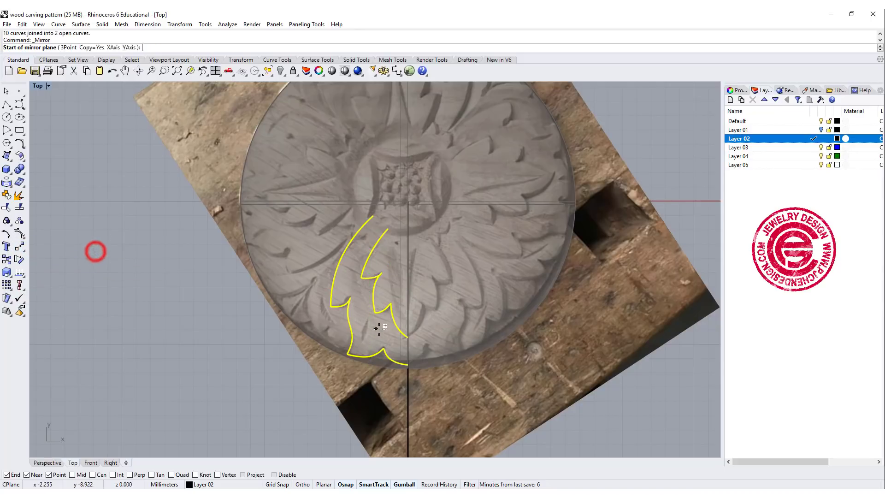
click(408, 338)
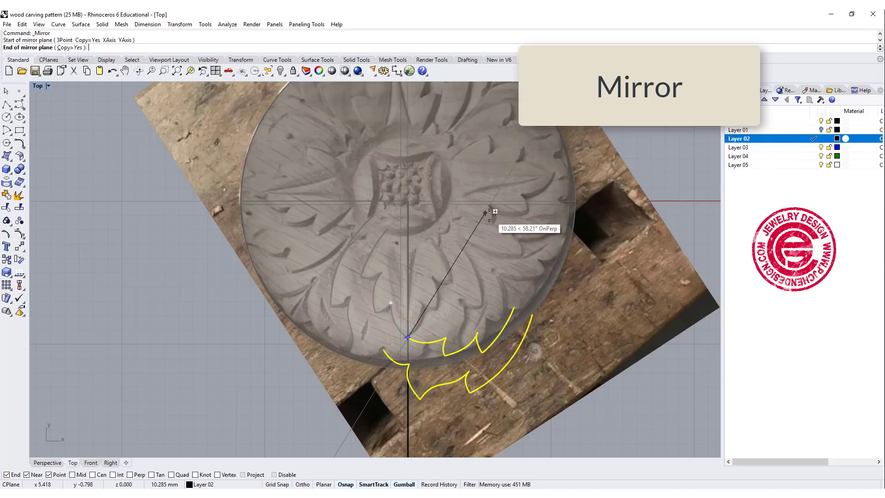
click(408, 222)
click(480, 252)
- Create a sphere with a radius of about 3.2 mm centred on the origin over the flower's centre
scroll(482, 253, down, 4)
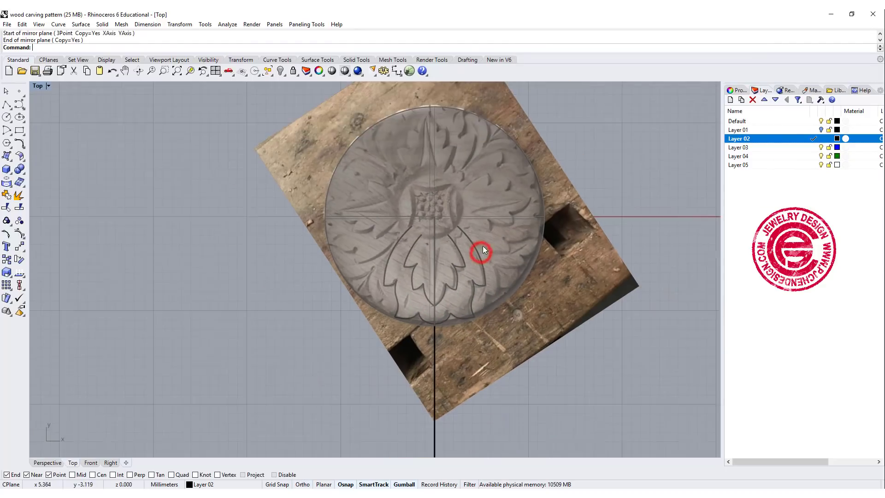
scroll(419, 252, up, 4)
right_drag(482, 253, 436, 273)
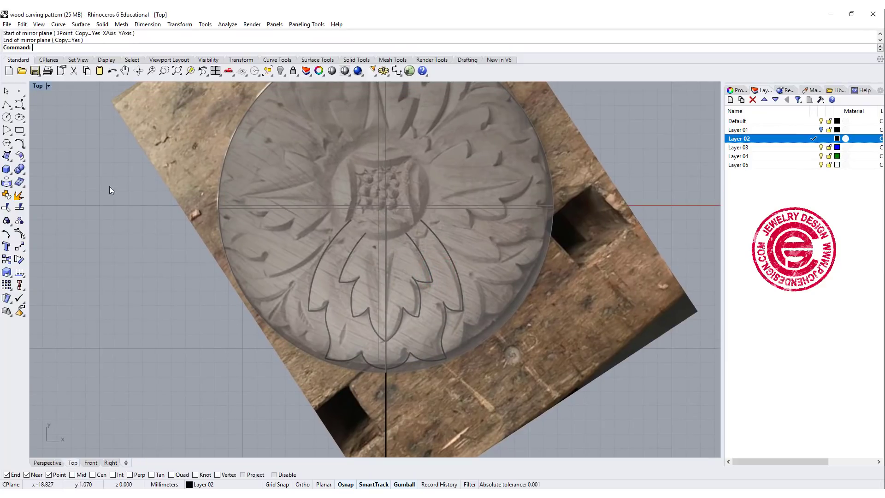
click(11, 172)
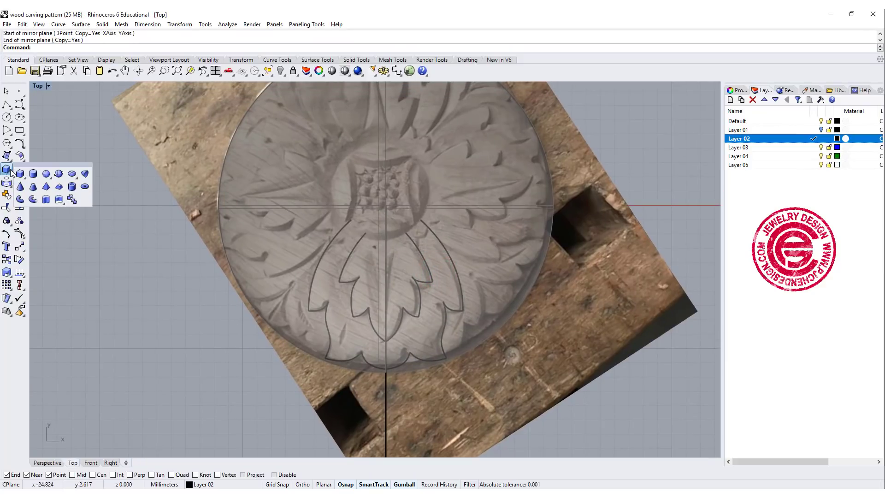
click(49, 176)
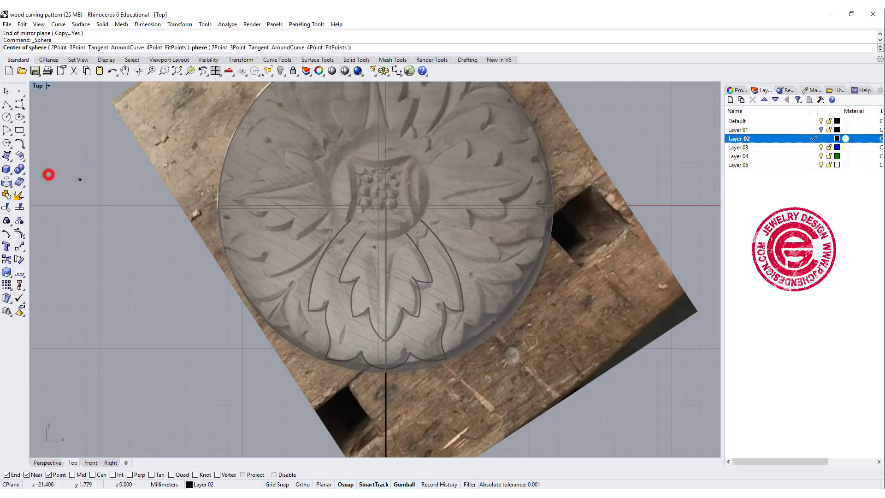
click(386, 205)
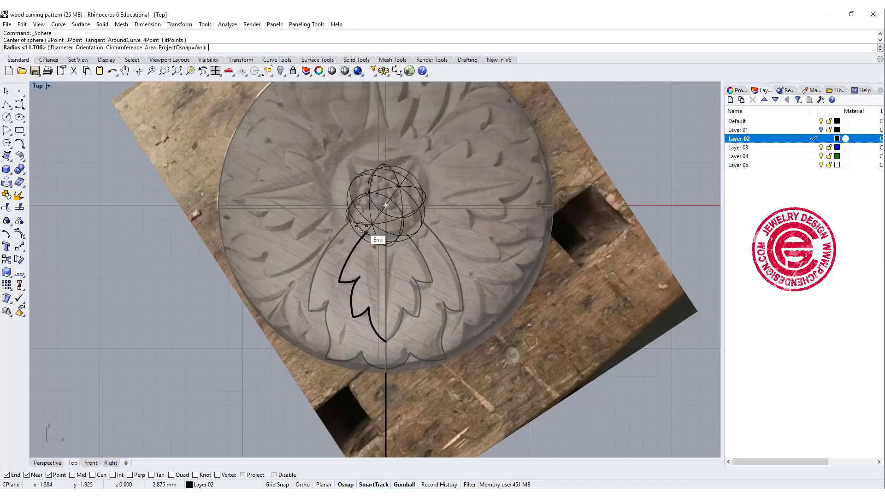
key(shift)
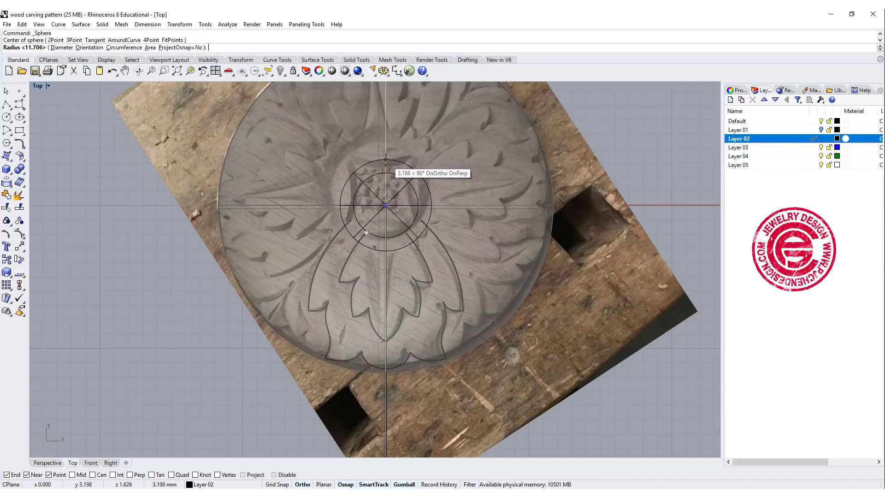
click(386, 159)
- Extrude the closed outer leaf outline straight up into a solid about 9.4 mm high in the Perspective view
right_drag(430, 243, 426, 259)
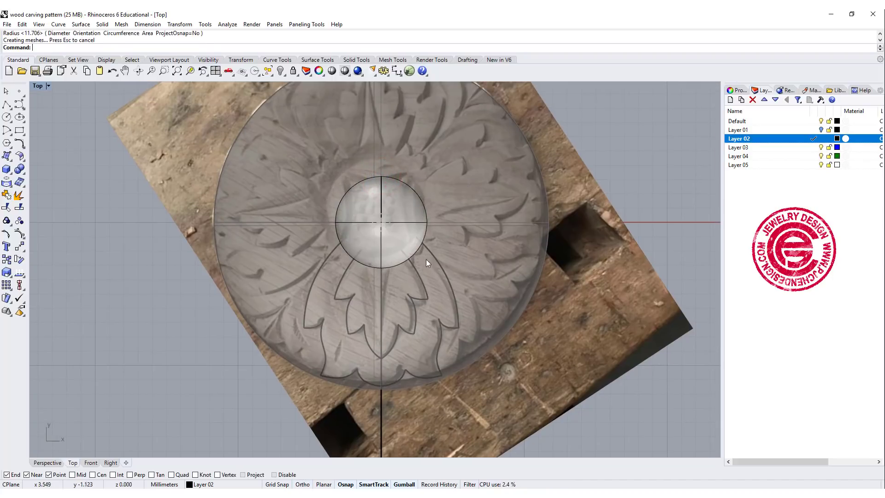
scroll(413, 276, up, 2)
right_drag(399, 295, 396, 261)
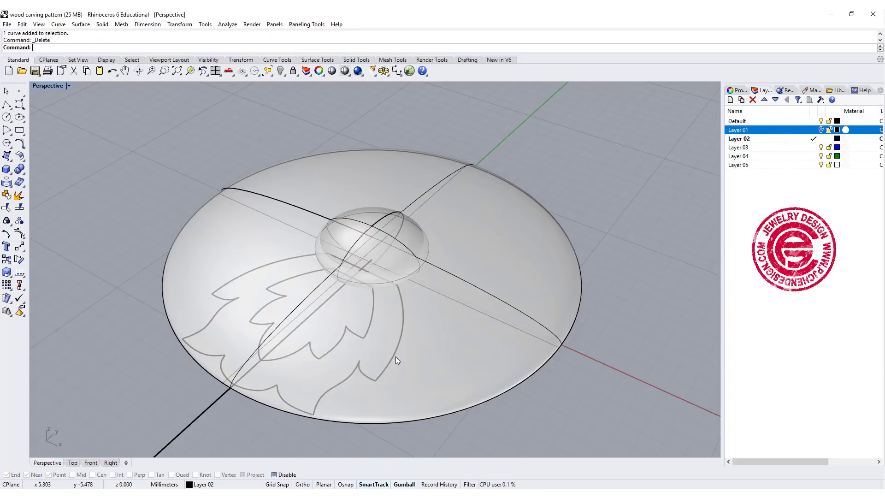
click(395, 356)
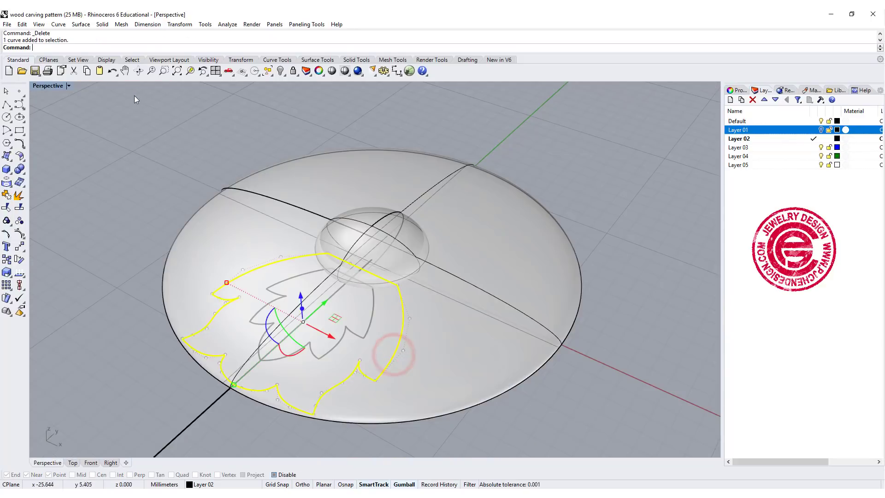
click(106, 27)
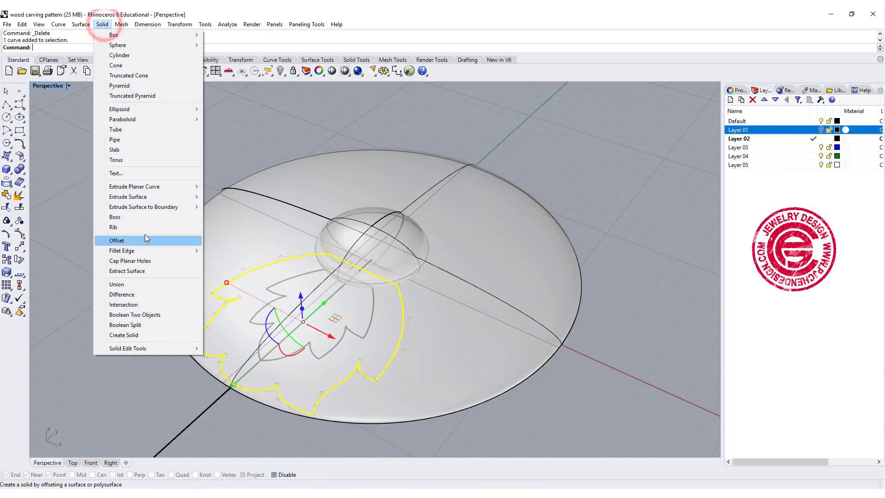
mouse_move(162, 192)
click(227, 187)
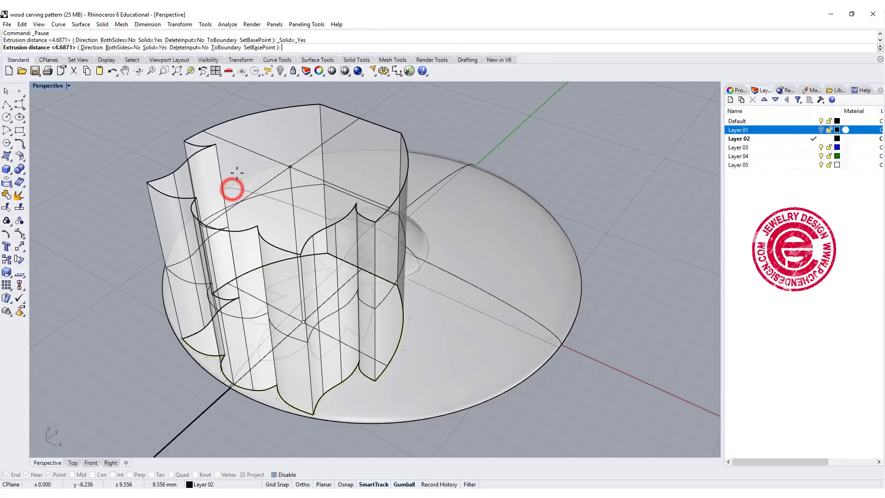
click(237, 177)
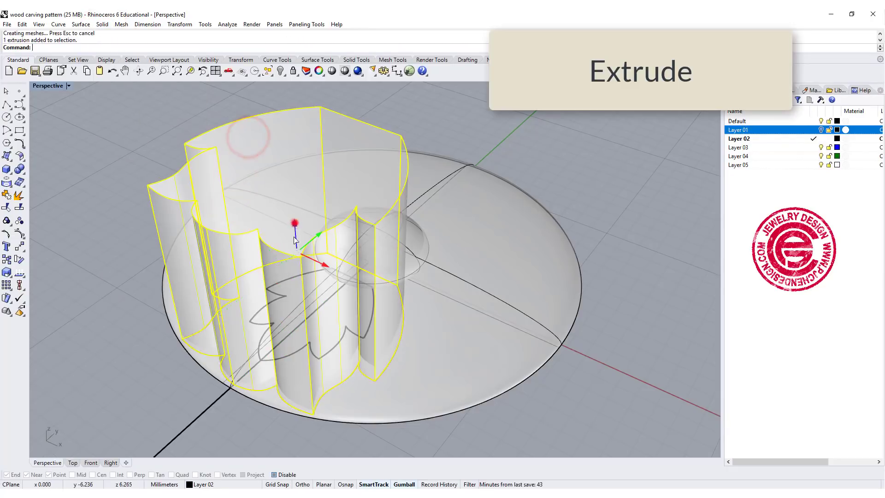
- Move the outer leaf extrusion down along Z so it passes completely through the dome
drag(248, 137, 292, 224)
click(156, 297)
right_drag(210, 315, 121, 243)
click(118, 244)
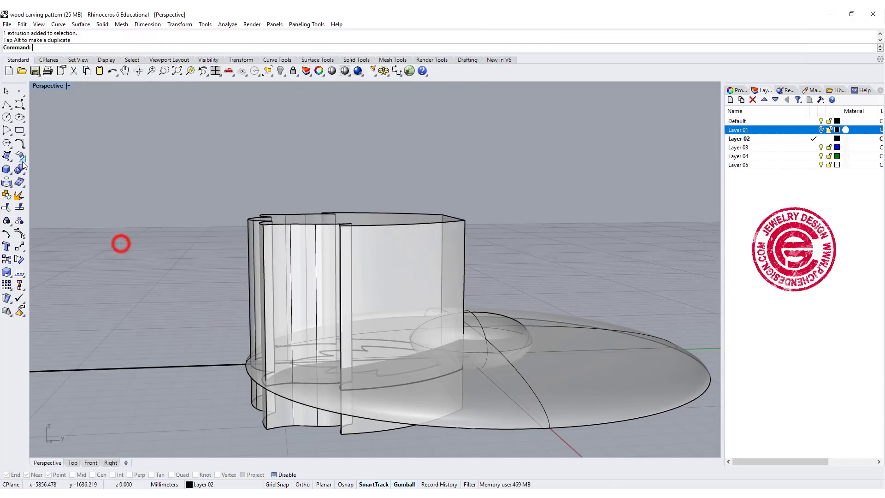
- Boolean split the dome using the outer leaf extrusion as the cutter
click(19, 169)
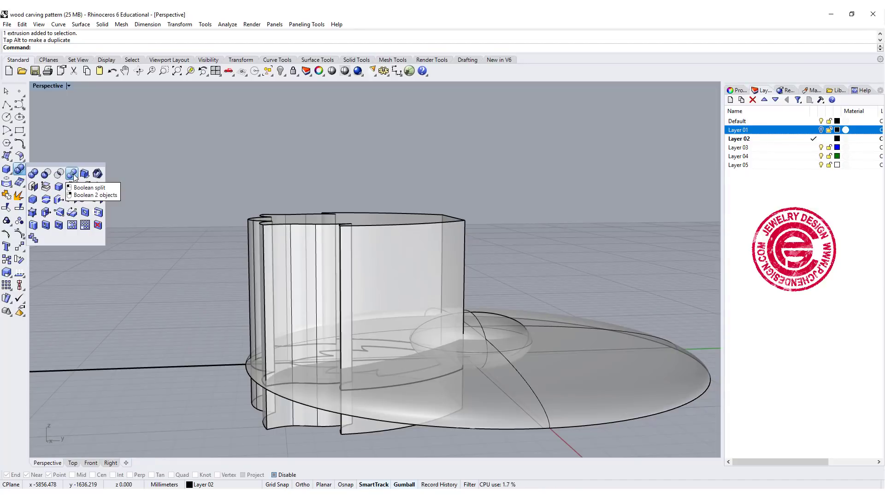
click(73, 174)
click(482, 371)
key(Return)
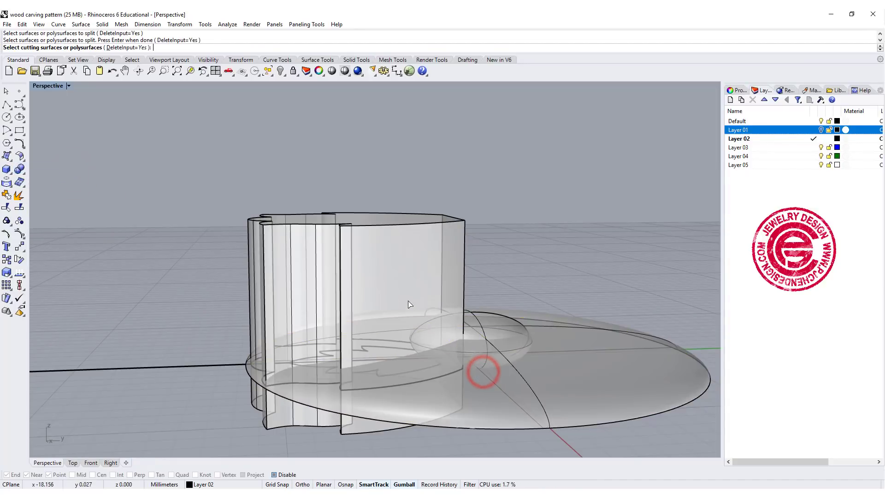
click(408, 304)
key(Return)
right_drag(419, 306, 443, 331)
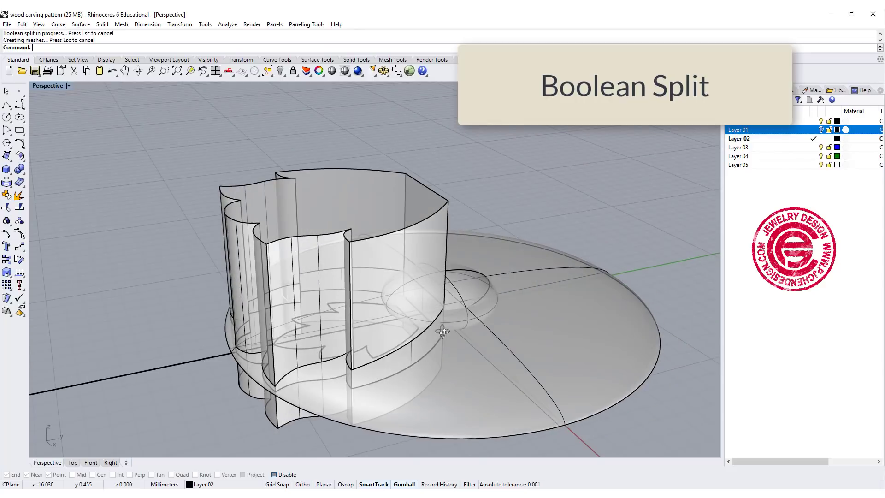
- Delete the cutting extrusion and the rest of the dome, keeping the leaf-shaped piece
click(389, 192)
key(Delete)
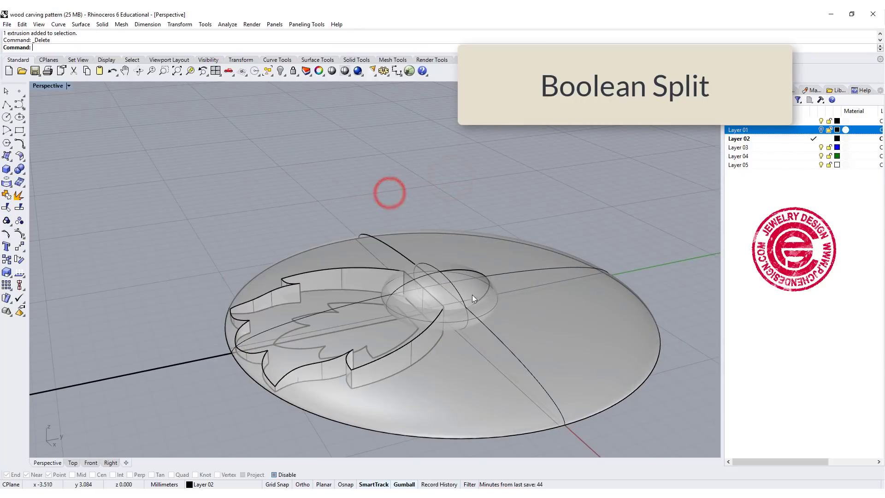
click(513, 357)
key(Delete)
- Copy and paste the leaf-shaped solid in place to make a duplicate
right_drag(438, 349, 437, 387)
scroll(376, 336, up, 3)
click(363, 353)
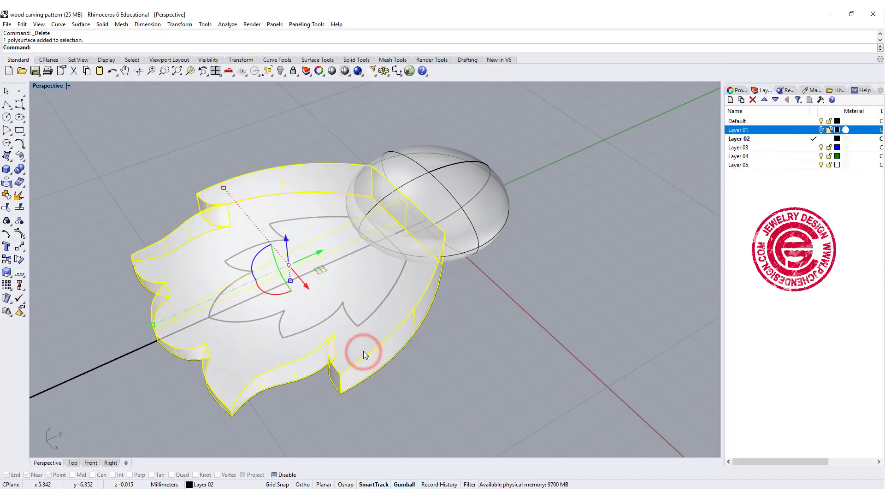
key(ctrl+v)
scroll(492, 371, up, 5)
click(490, 369)
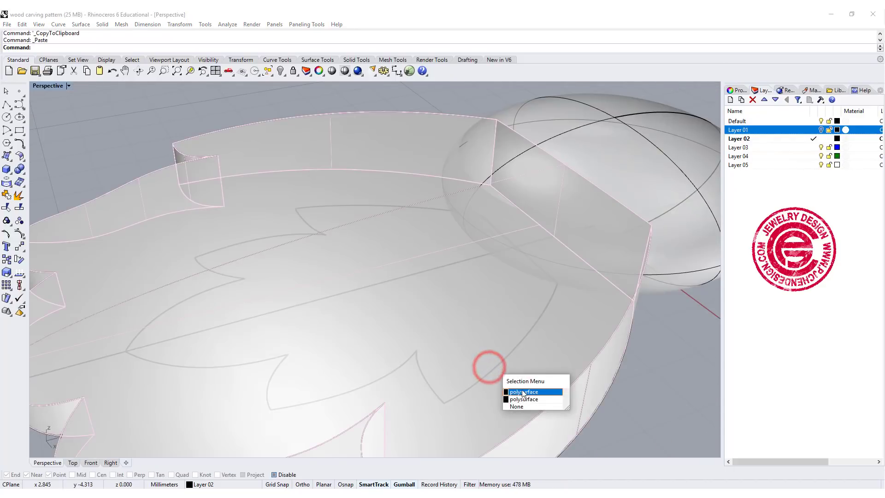
- Extrude the inner leaf outline straight up into a solid about 4.6 mm high and lower it through the leaf piece
click(511, 353)
scroll(435, 289, down, 3)
right_drag(436, 288, 414, 285)
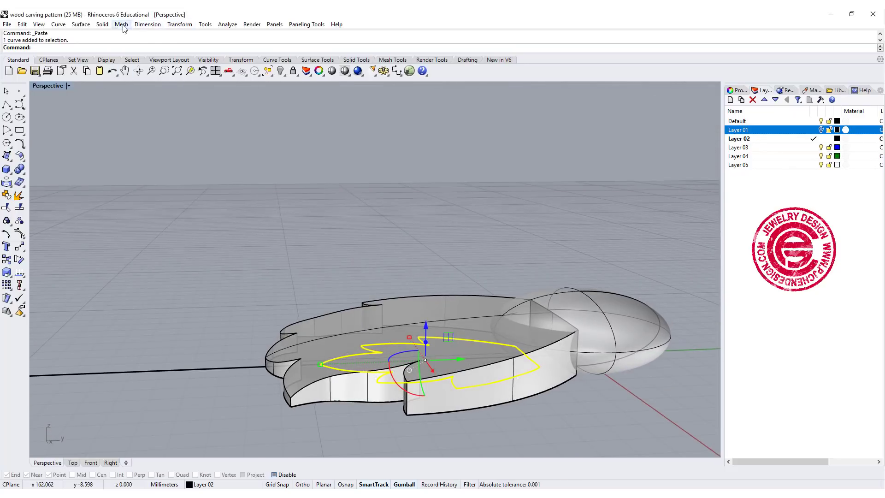
click(102, 24)
mouse_move(174, 187)
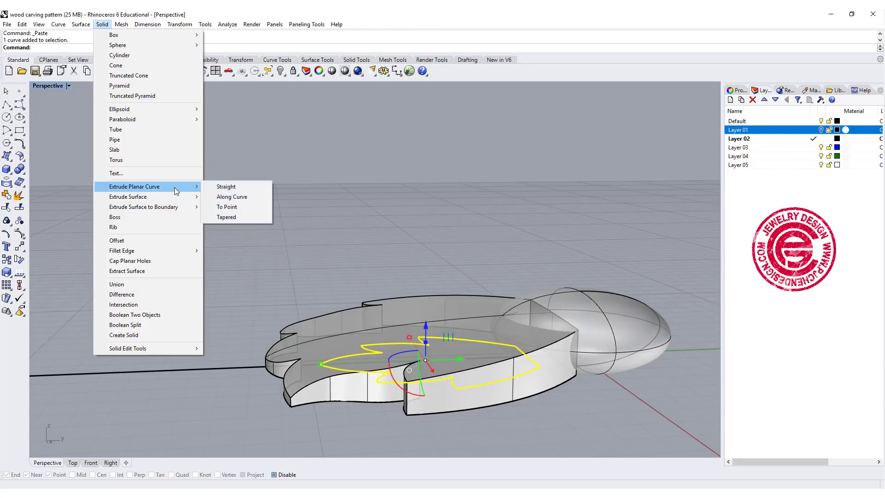
click(258, 188)
right_click(258, 187)
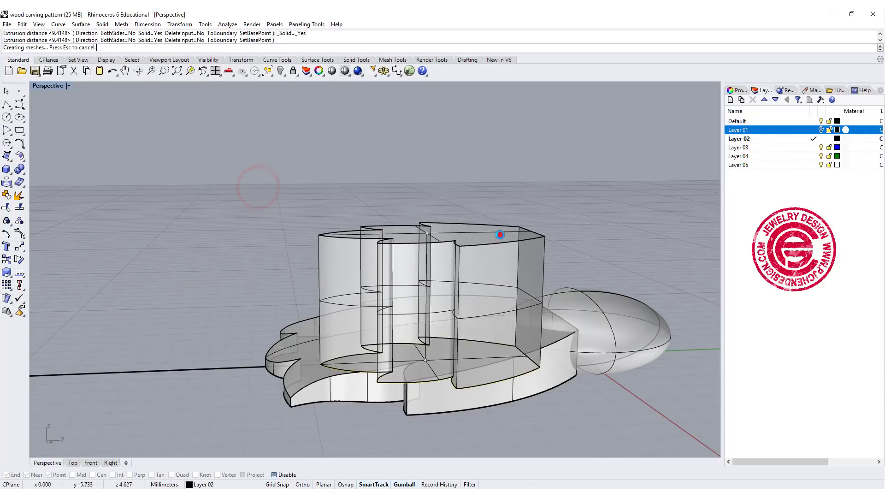
click(500, 235)
drag(427, 277, 427, 276)
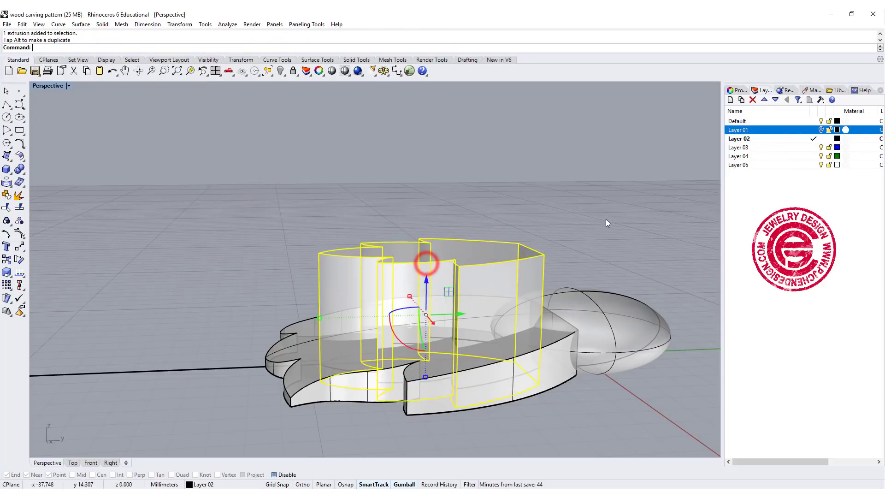
- Boolean split the leaf-shaped solid using the inner leaf extrusion as the cutter
click(611, 219)
right_drag(584, 270, 581, 293)
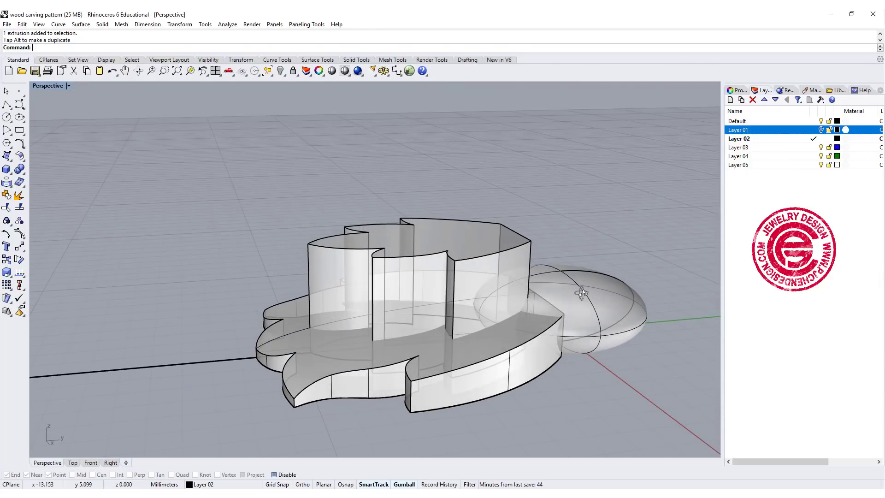
key(Return)
click(20, 172)
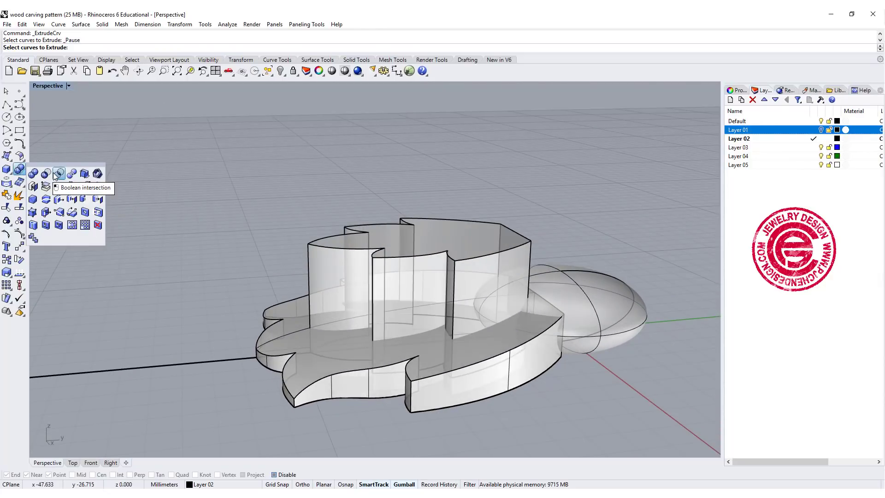
click(73, 173)
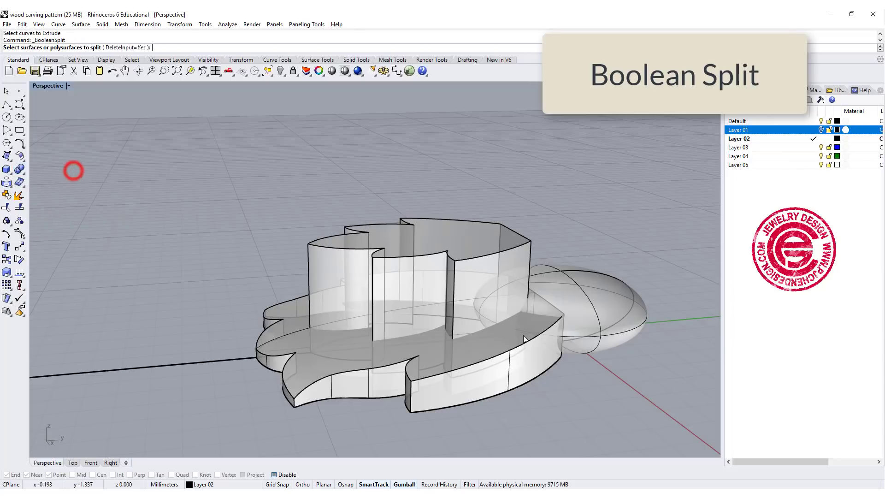
click(513, 348)
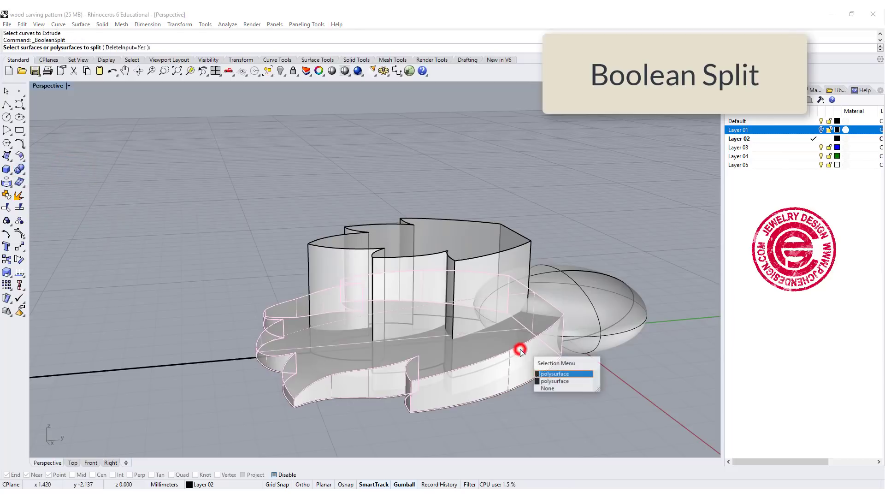
click(554, 369)
key(Return)
click(499, 244)
key(Return)
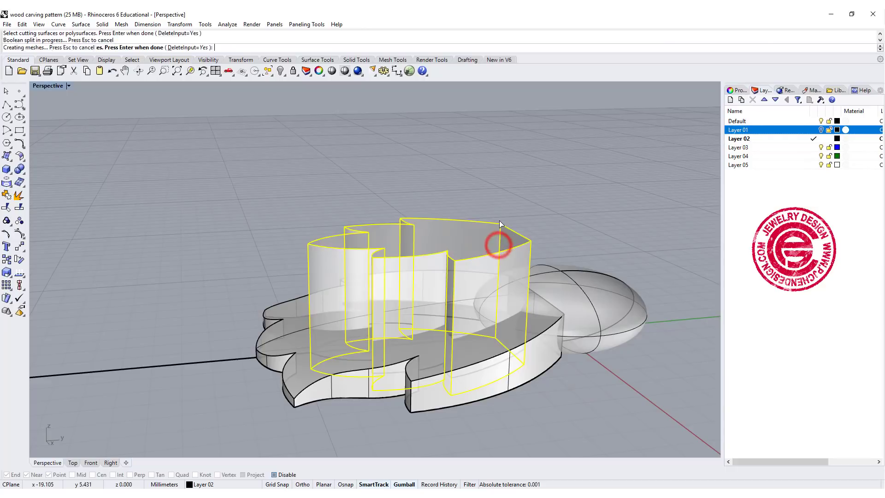
- Delete the inner cutting extrusion and the leftover outer part of the split leaf, keeping the inner leaf piece and the intact duplicate
click(502, 216)
click(498, 234)
key(Delete)
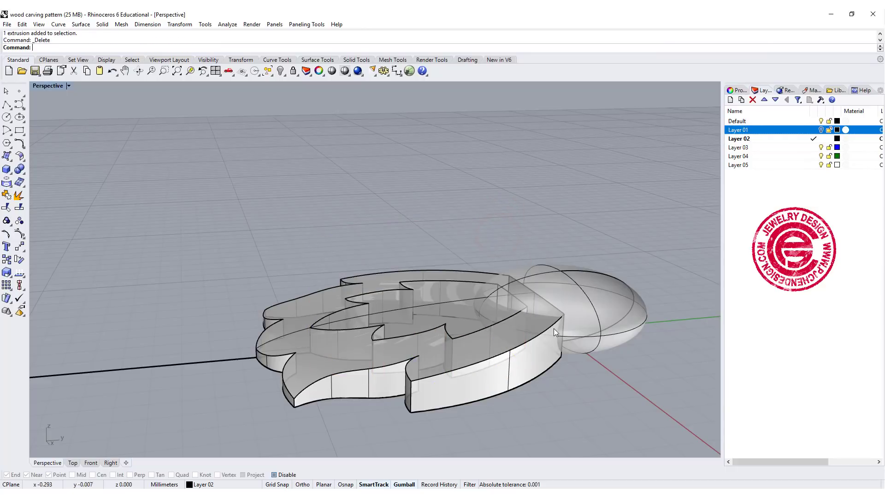
click(534, 331)
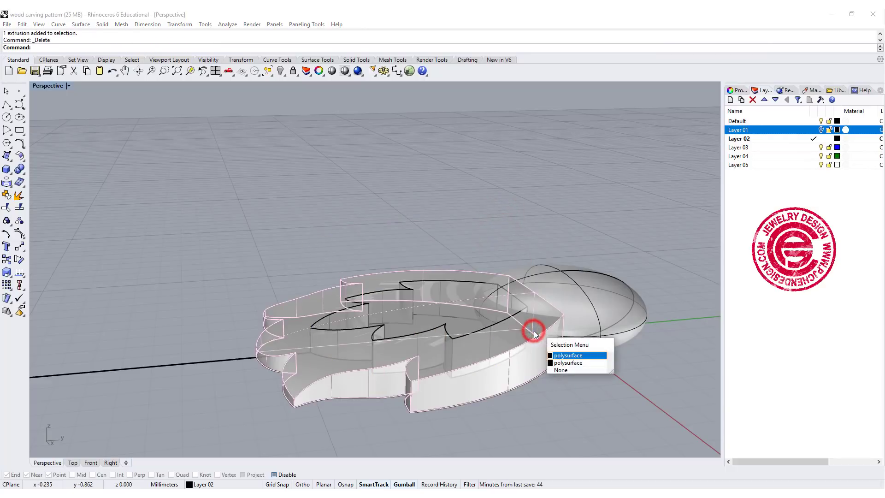
click(564, 362)
- Raise the inner leaf piece slightly above the outer leaf and inspect both in Rendered display mode
click(449, 332)
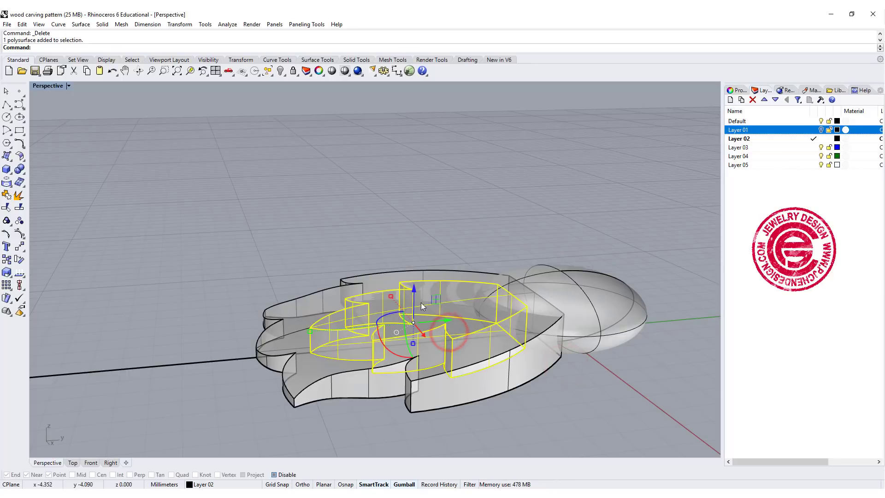
drag(414, 288, 414, 279)
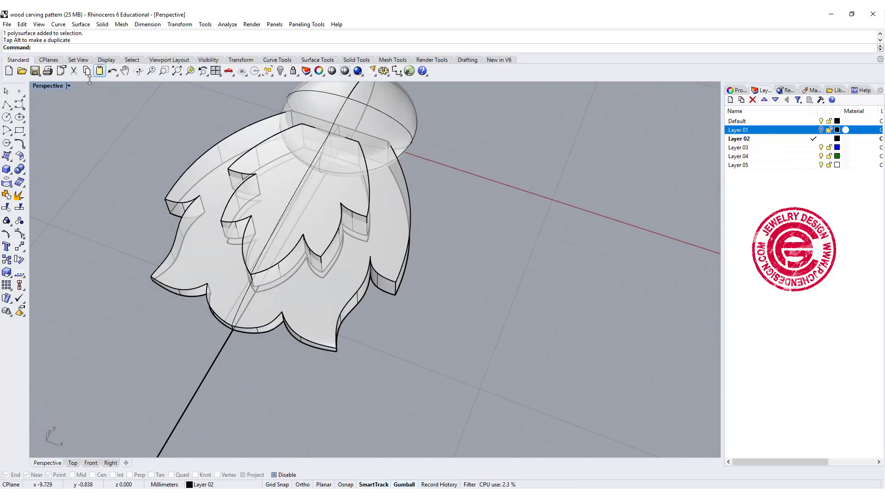
click(69, 85)
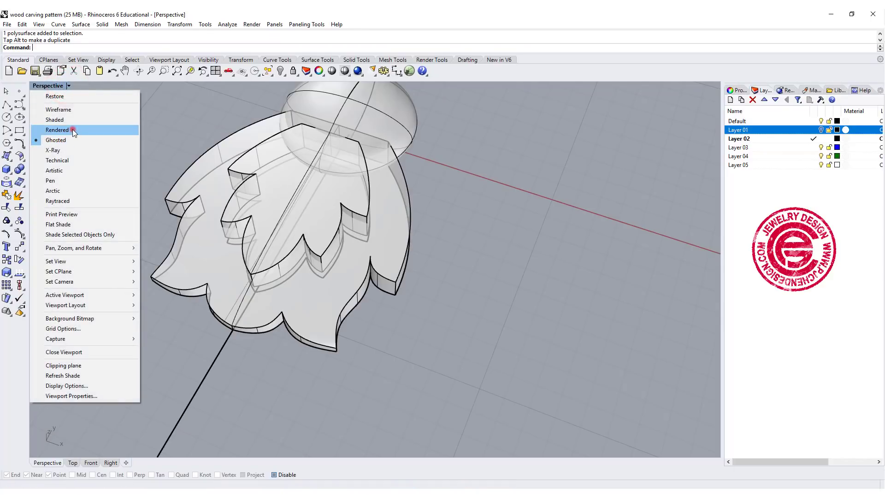
click(73, 129)
right_drag(460, 304, 357, 222)
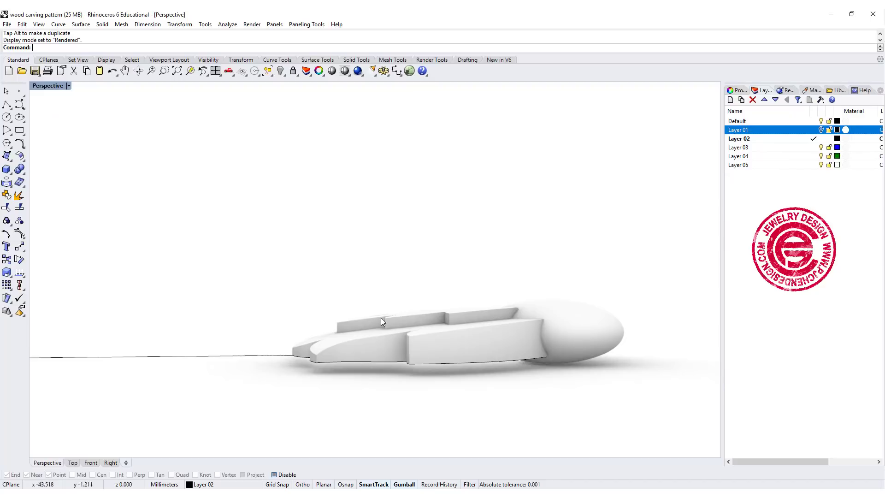
right_drag(382, 321, 455, 373)
right_drag(423, 294, 445, 367)
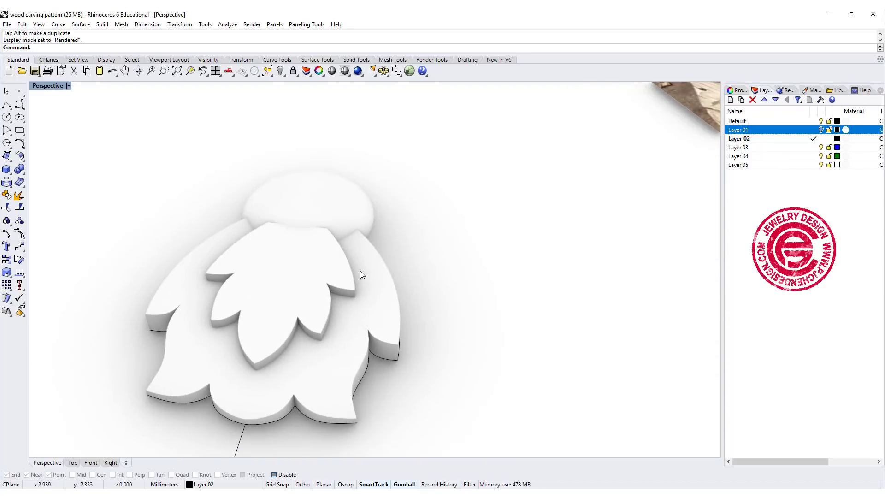
- Undo the last lock and lock the raised inner leaf piece instead
key(ctrl+z)
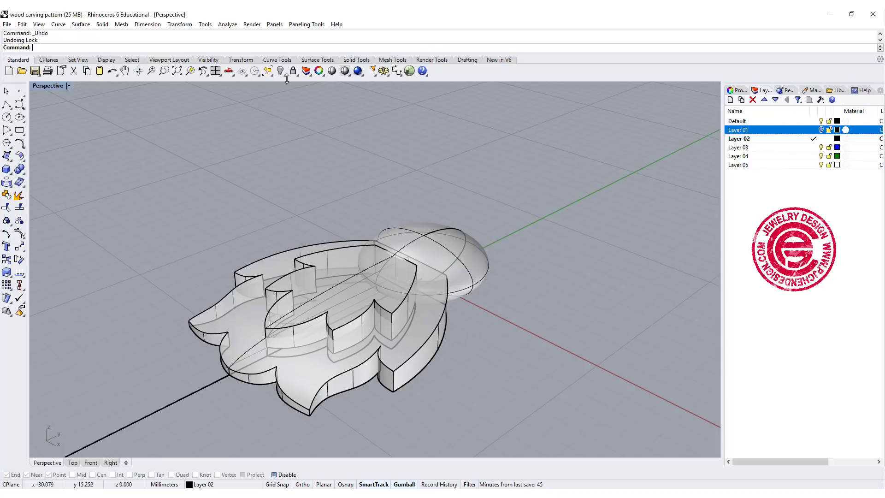
click(328, 249)
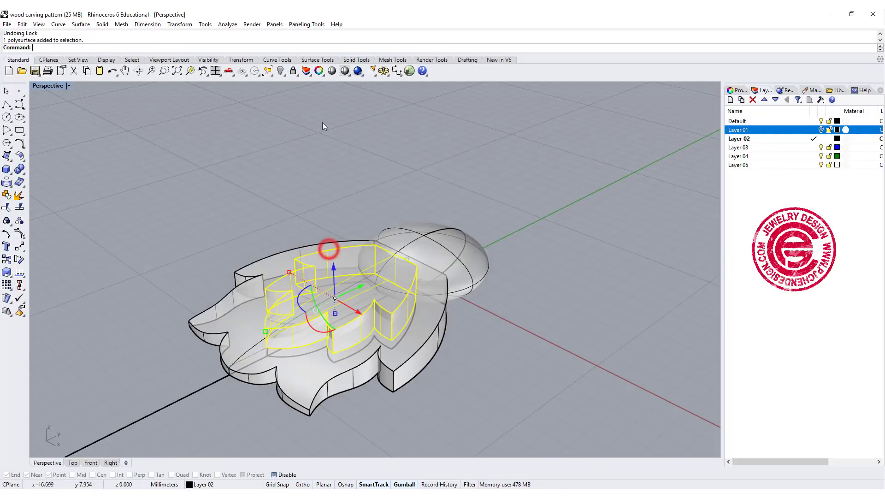
click(293, 71)
right_drag(344, 258, 434, 261)
scroll(438, 262, up, 3)
scroll(484, 277, down, 3)
right_drag(464, 302, 484, 334)
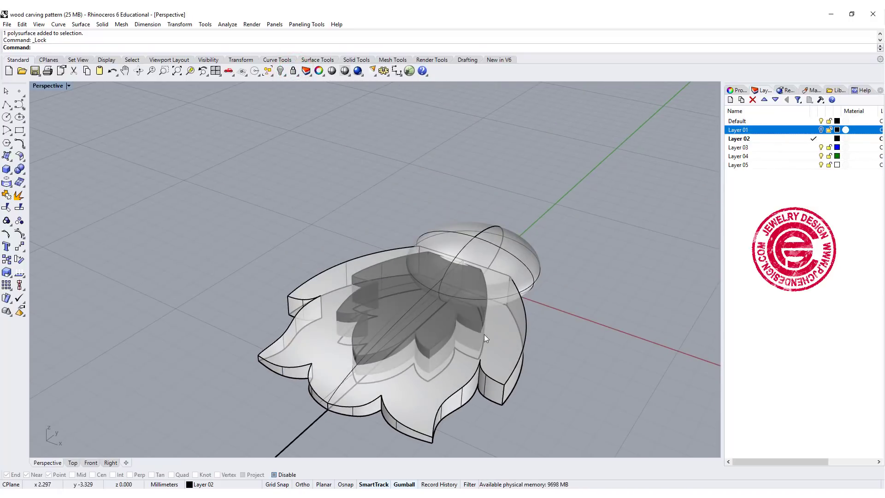
- Start CageEdit on the outer leaf piece with a BoundingBox control cage in the World coordinate system
click(499, 348)
text(Cage)
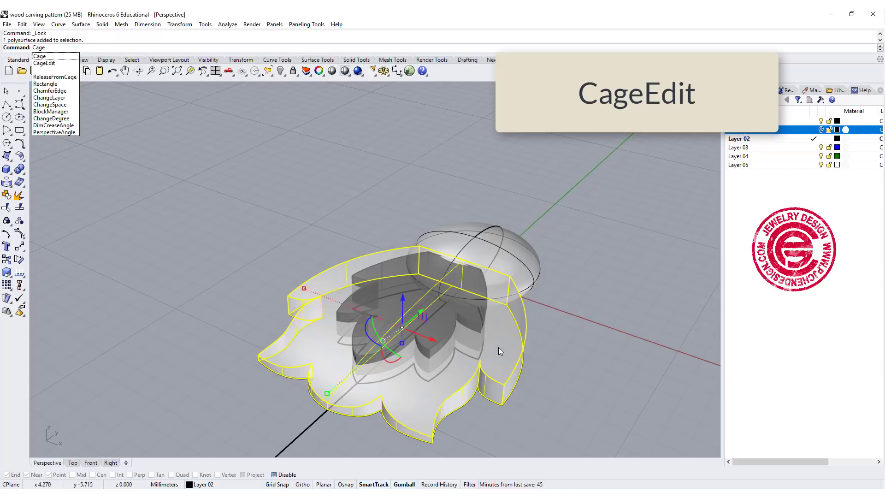
key(Down)
key(Return)
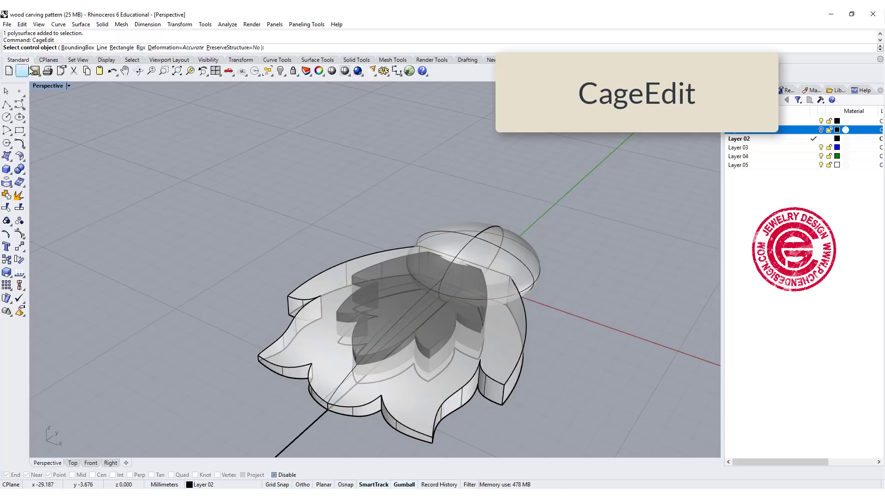
click(73, 49)
key(Return)
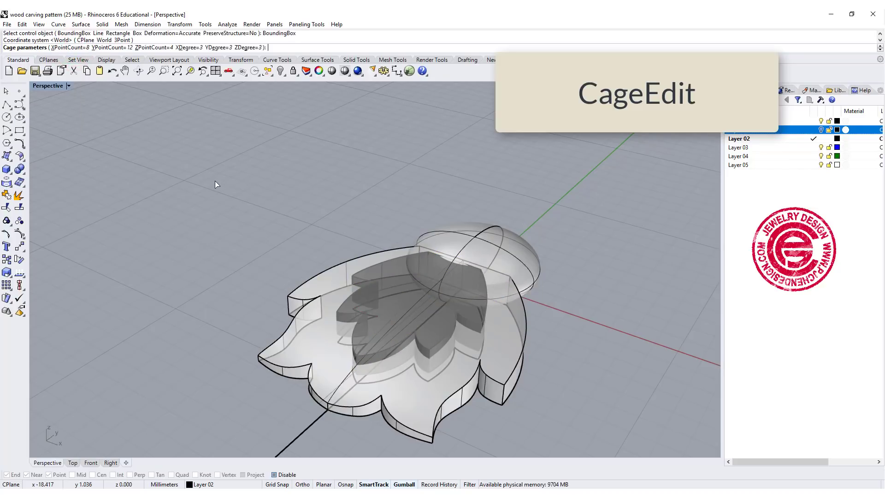
right_drag(254, 193, 376, 288)
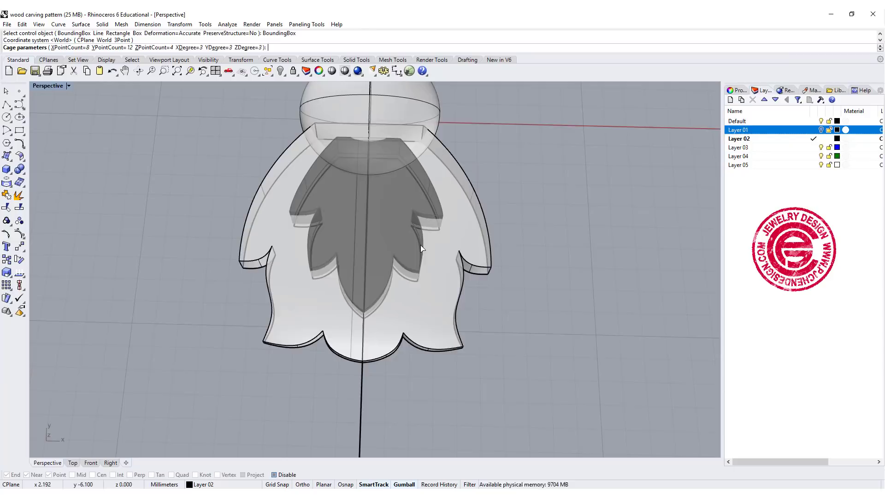
right_drag(421, 249, 438, 322)
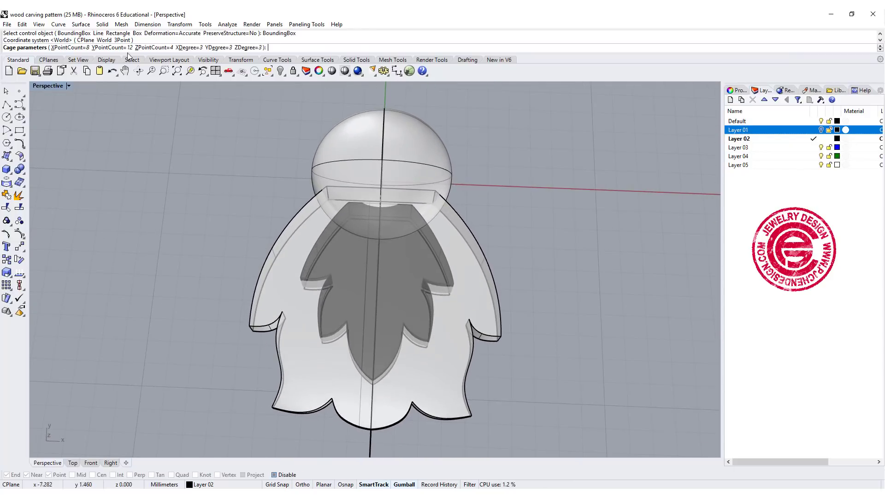
- Set the cage to 6 points in X and 10 points in Y, and create it with the Global edit region
click(70, 48)
text(6)
key(Return)
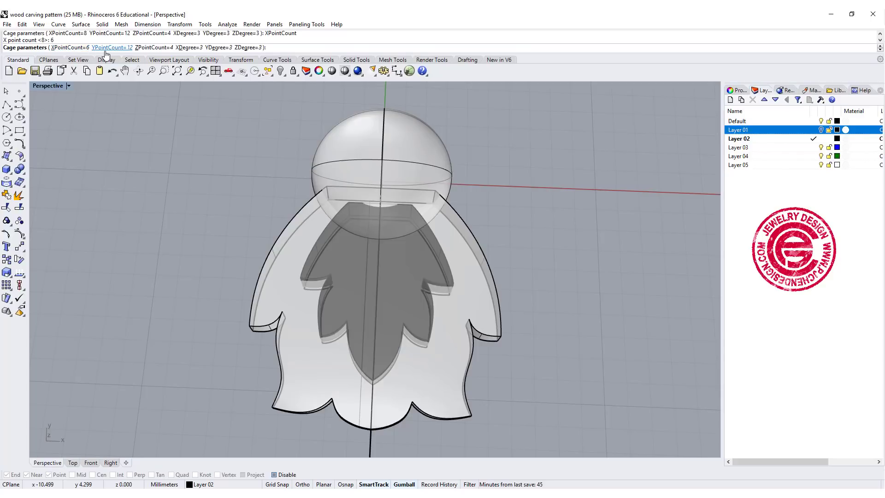
click(105, 49)
text(10)
key(Return)
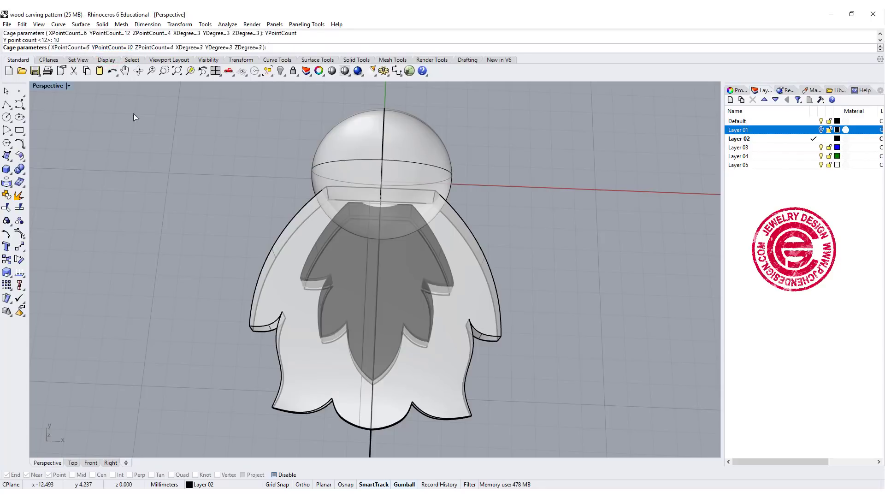
right_click(190, 163)
right_click(189, 163)
mouse_move(430, 346)
right_down()
mouse_move(398, 277)
mouse_move(386, 325)
mouse_move(416, 358)
mouse_move(432, 360)
right_up()
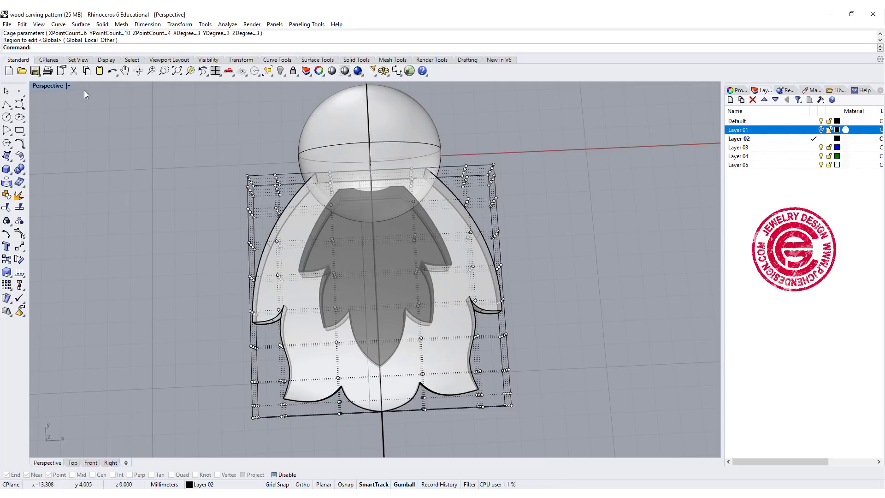
- Set the Perspective viewport to Wireframe display and return to the four-viewport layout
click(69, 86)
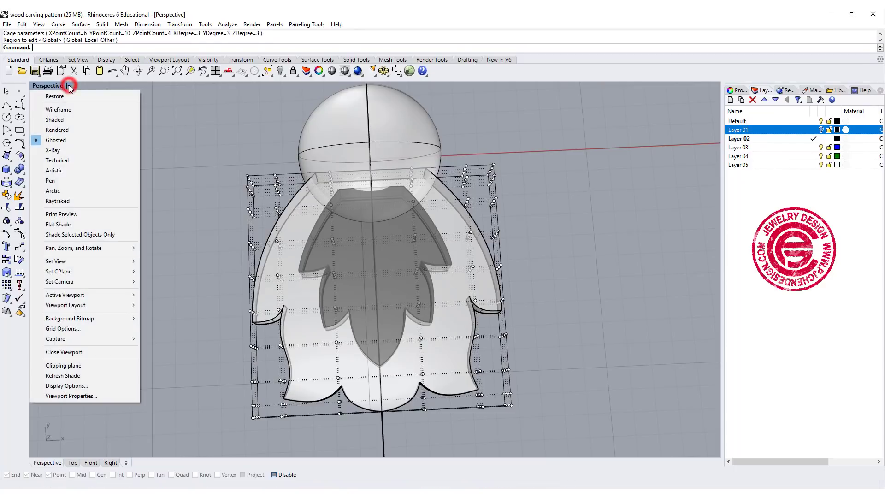
click(79, 109)
right_drag(234, 207, 279, 240)
double_click(40, 88)
- Select the cage points of the two middle columns, leaving out both end rows, and shrink them vertically from the base with Scale1D
right_drag(382, 198, 383, 160)
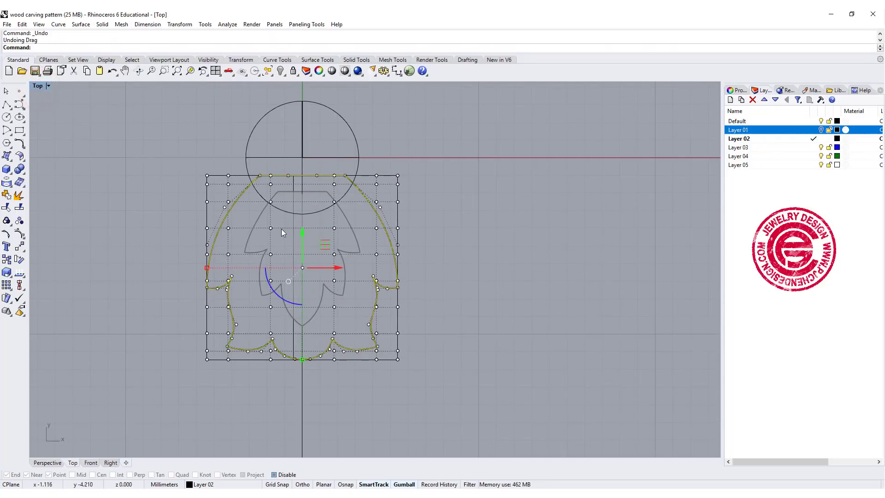
scroll(278, 233, up, 2)
right_drag(278, 234, 294, 206)
drag(263, 156, 395, 308)
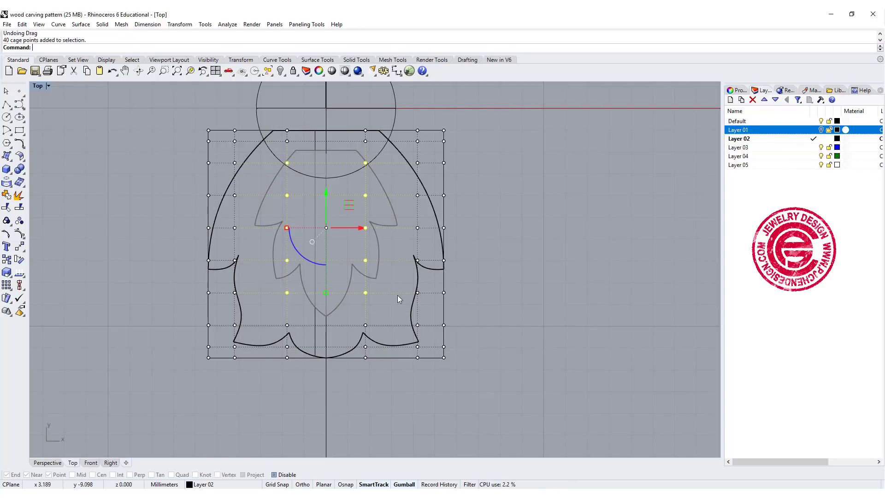
double_click(38, 86)
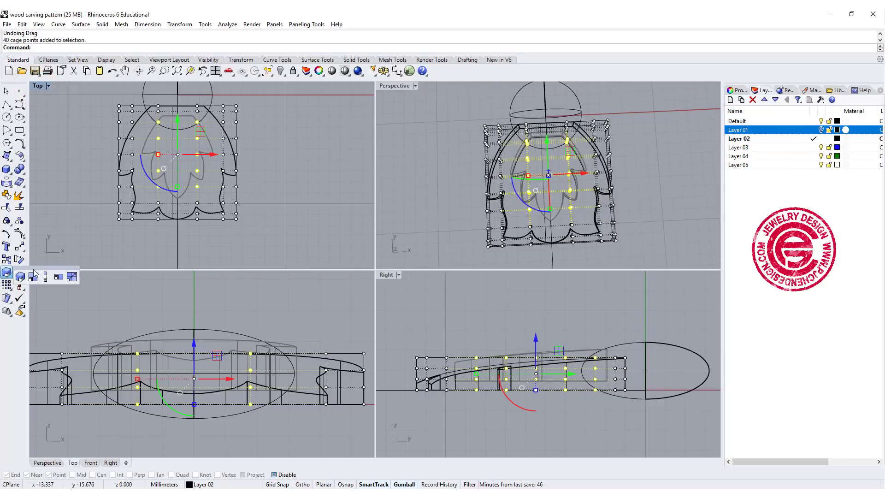
click(46, 275)
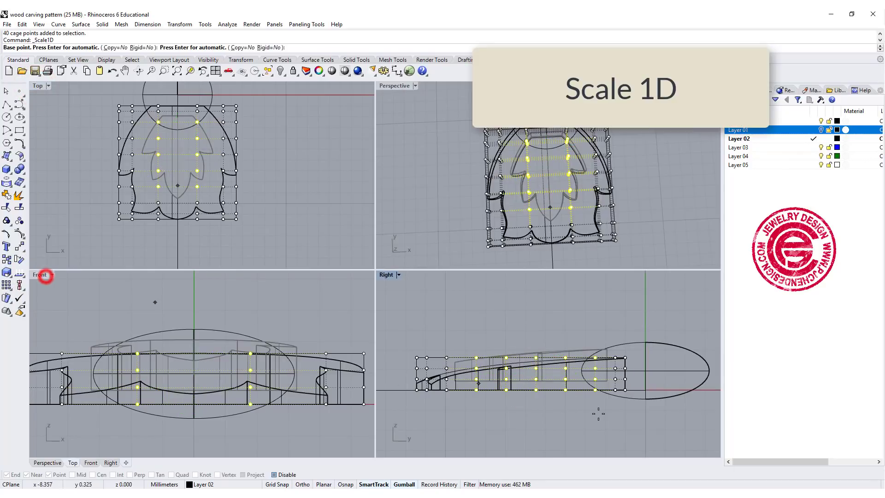
click(566, 389)
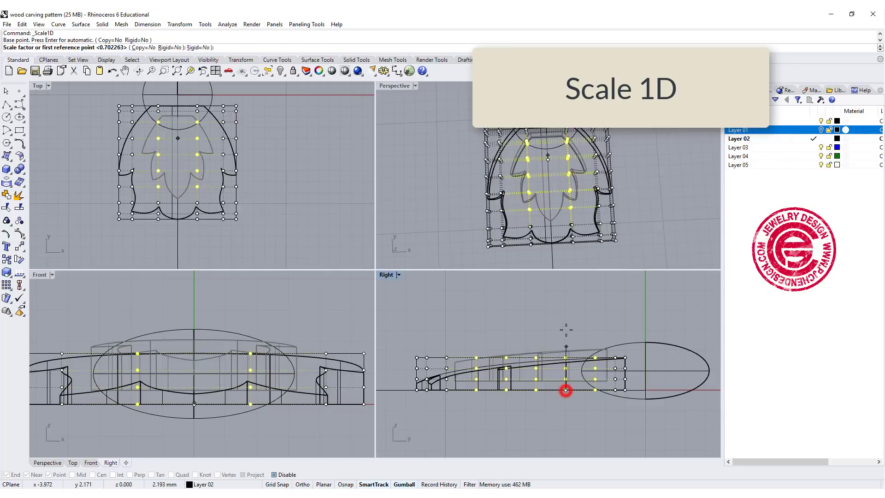
click(567, 297)
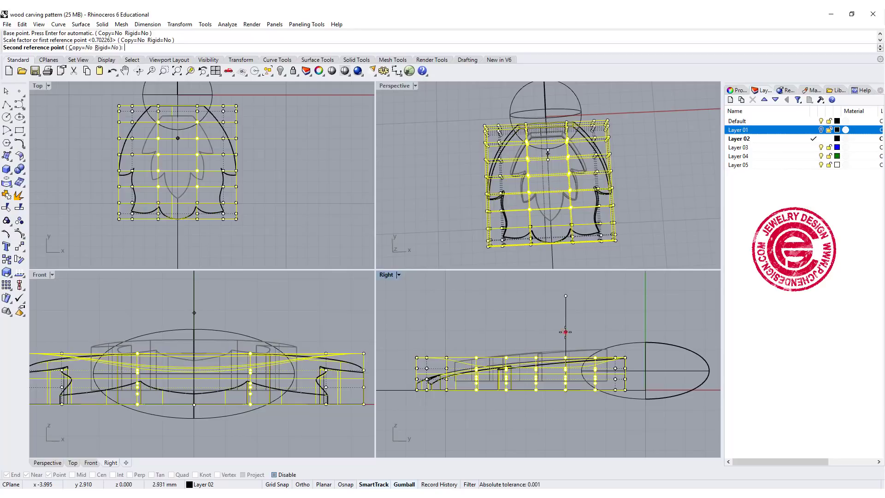
click(566, 332)
- Set the Perspective viewport to Rendered display and examine the reshaped outer leaf from several angles
right_drag(510, 213, 509, 144)
click(415, 85)
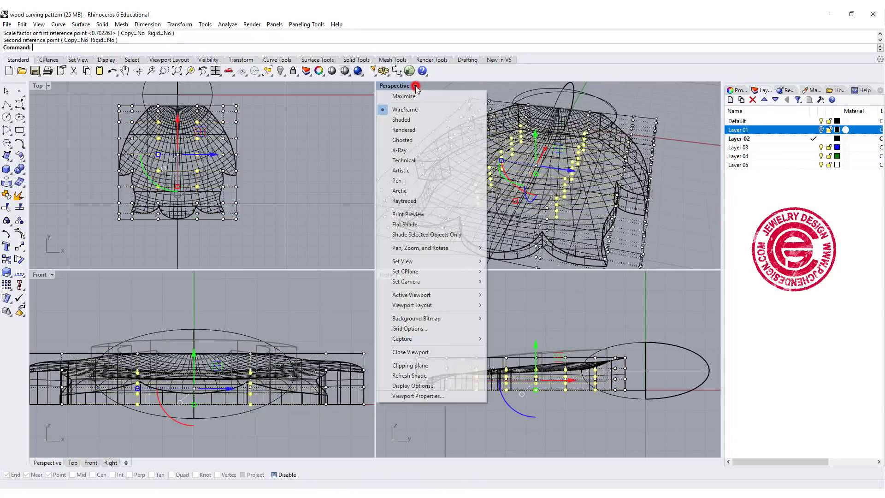
click(413, 129)
mouse_move(523, 215)
right_down()
mouse_move(523, 258)
mouse_move(522, 205)
mouse_move(510, 216)
right_up()
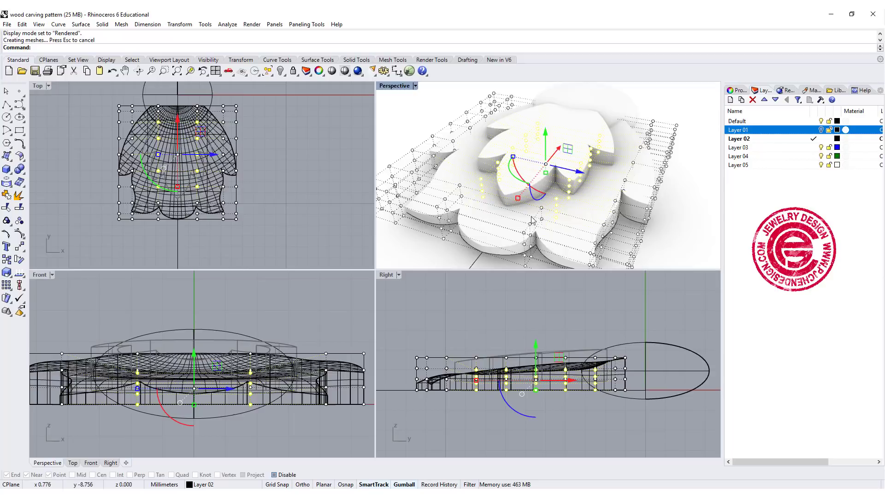
right_drag(549, 260, 540, 185)
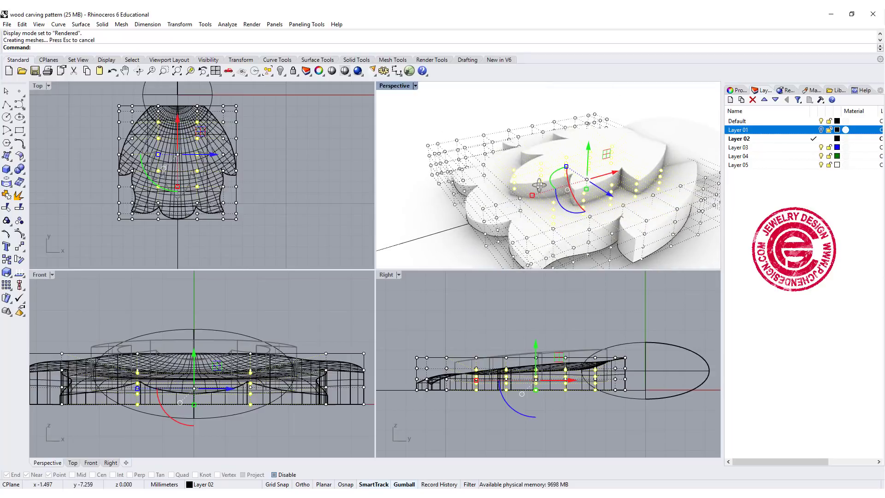
- Deselect the cage points and choose Wireframe display for the Top viewport
click(270, 177)
scroll(237, 148, up, 5)
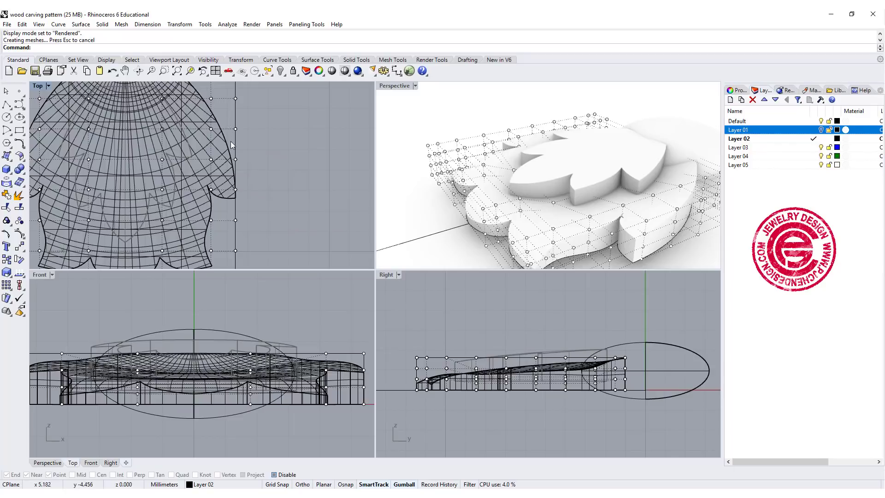
click(41, 86)
click(51, 106)
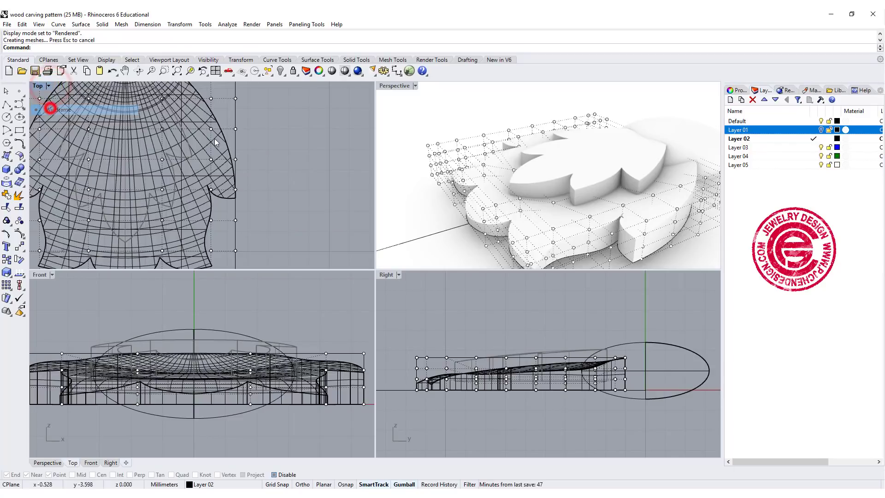
- Select the lower outer cage points on both sides plus two outermost points above per side, and shrink them vertically from the base with Scale1D
click(290, 161)
scroll(219, 172, up, 5)
drag(283, 227, 295, 236)
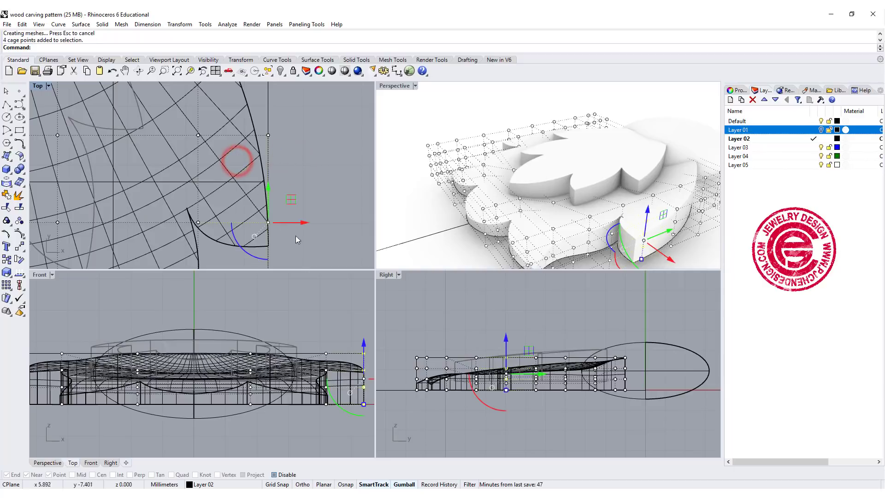
scroll(301, 231, down, 3)
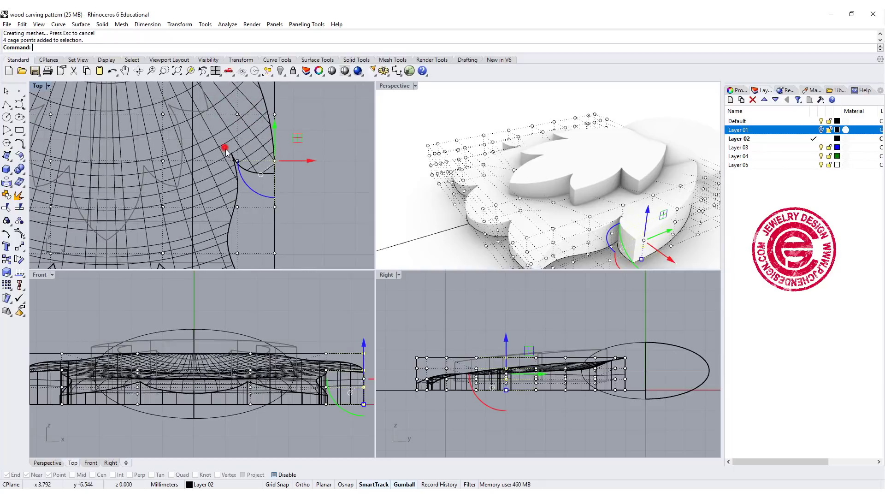
shift+drag(243, 181, 259, 221)
scroll(259, 224, down, 3)
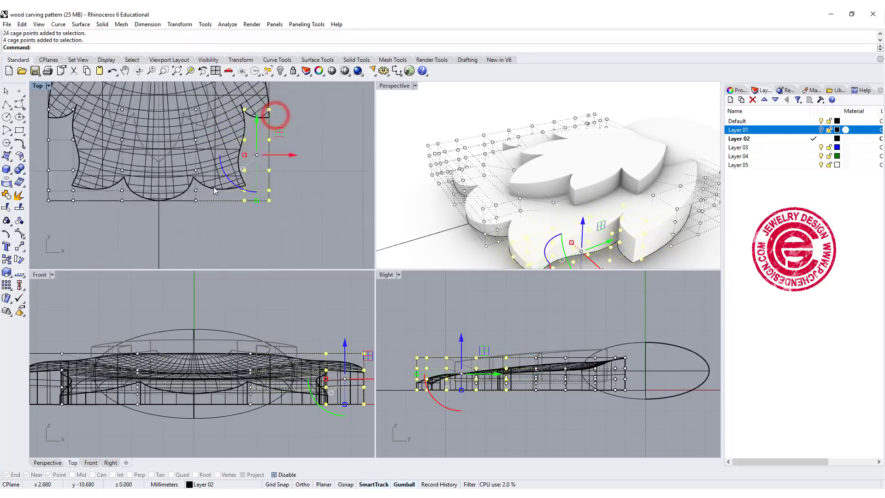
scroll(214, 187, down, 6)
right_drag(196, 191, 257, 202)
shift+drag(174, 152, 215, 215)
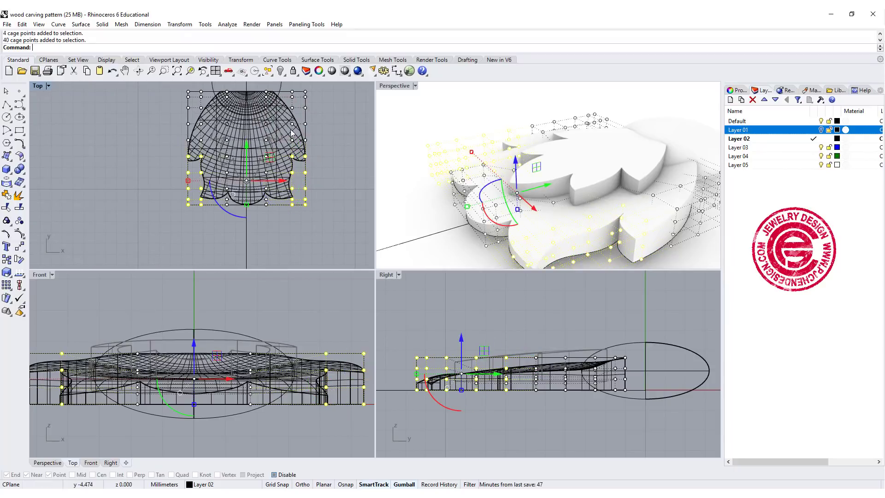
scroll(307, 129, up, 3)
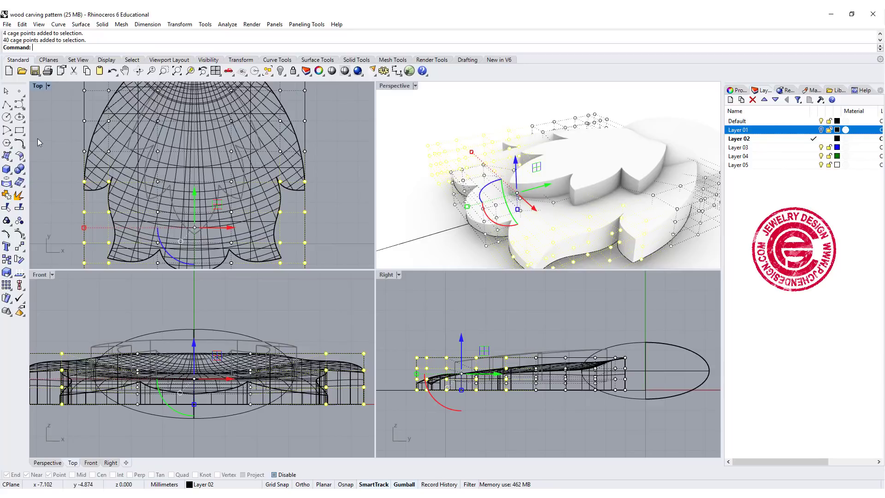
shift+drag(86, 155, 86, 155)
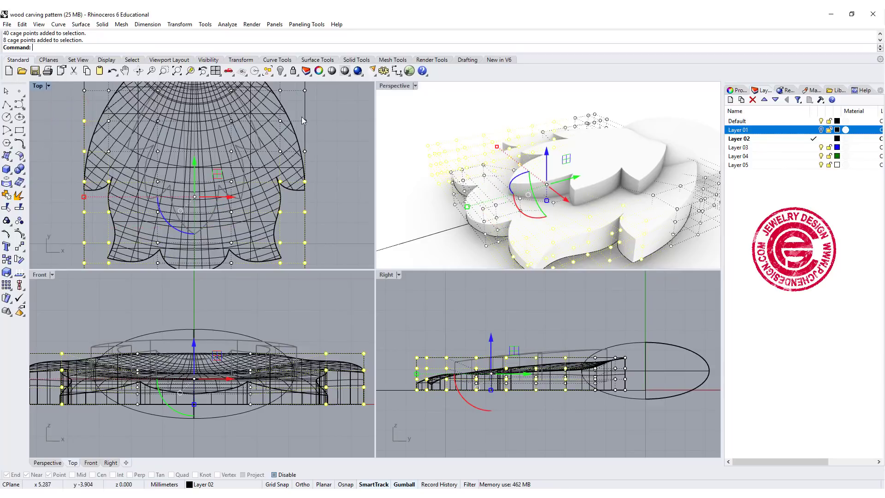
shift+drag(338, 176, 338, 177)
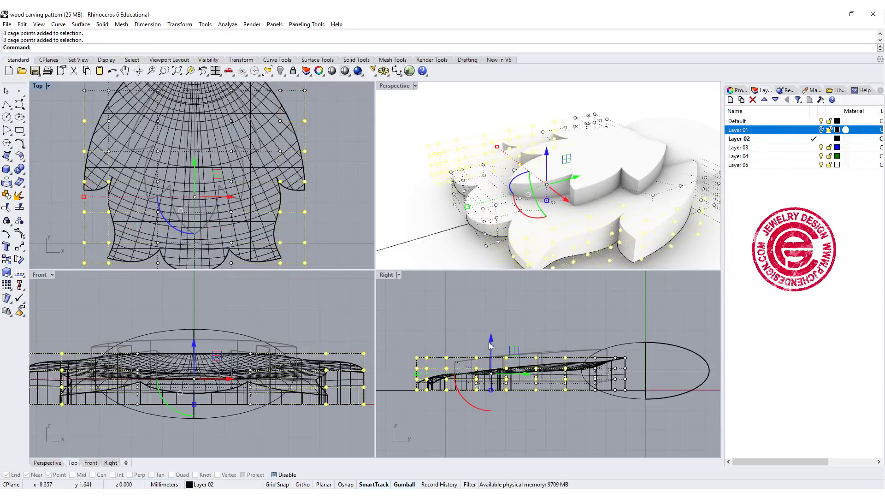
right_drag(490, 347, 509, 300)
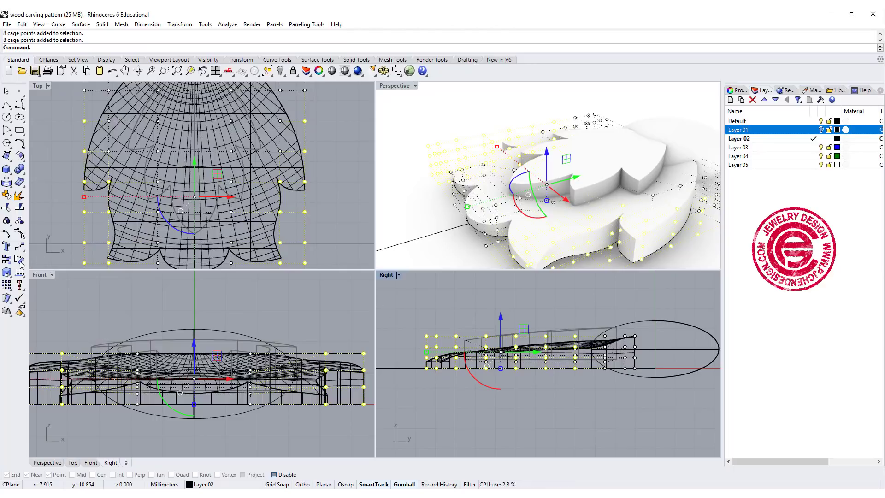
click(7, 274)
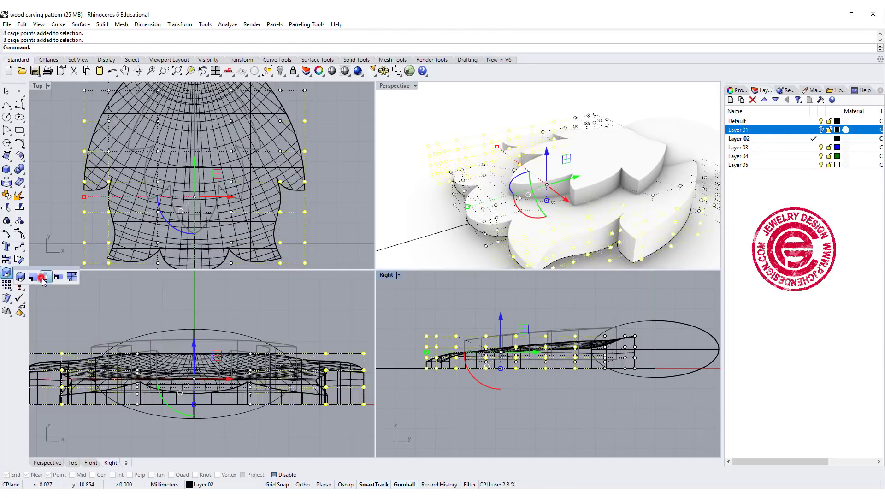
click(43, 280)
click(426, 368)
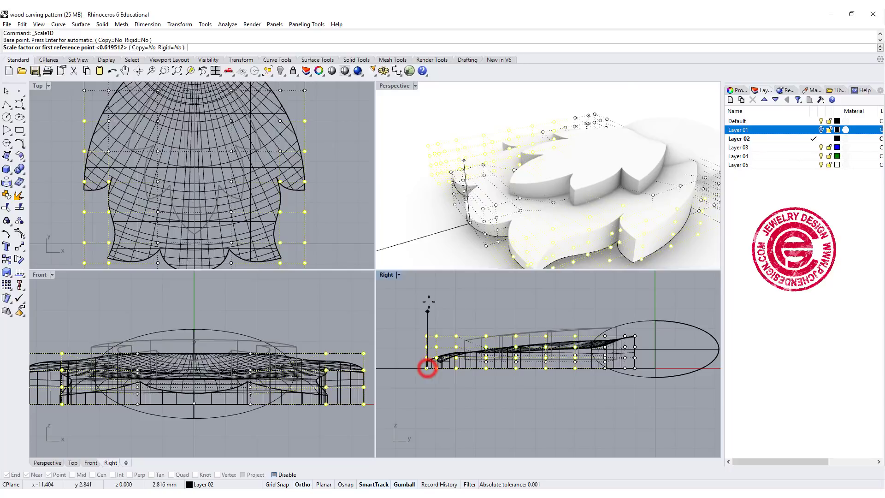
click(427, 297)
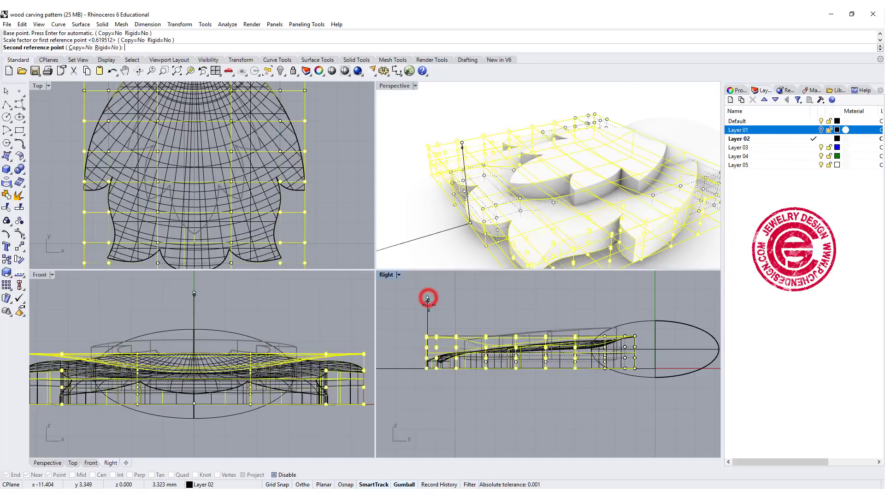
click(429, 324)
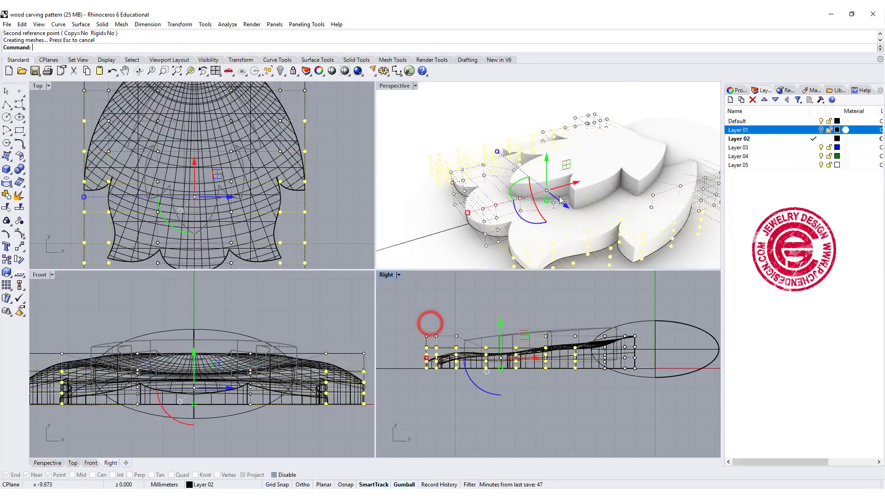
mouse_move(617, 210)
right_down()
mouse_move(650, 170)
mouse_move(680, 229)
mouse_move(610, 216)
right_up()
- Select only the outermost cage points near the upper side-lobe tips on both sides and shrink them vertically from the base with Scale1D
scroll(290, 195, up, 3)
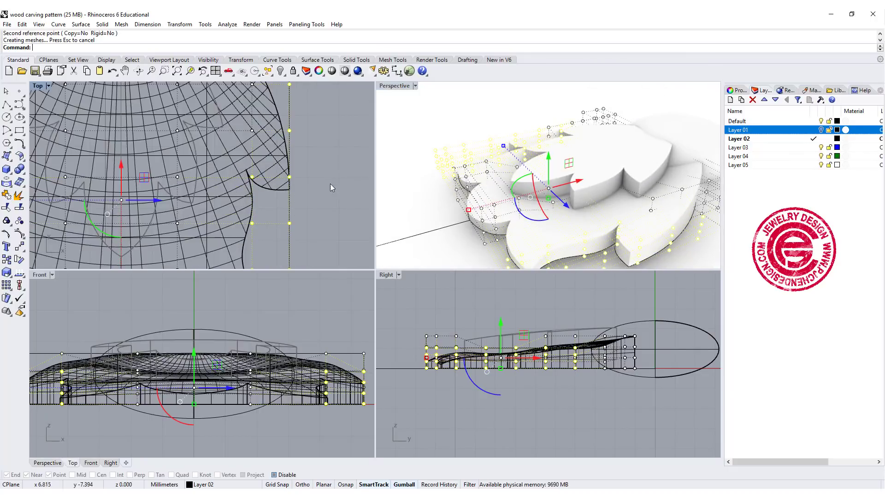
click(332, 162)
click(279, 103)
drag(297, 142, 315, 206)
scroll(290, 185, down, 3)
shift+drag(112, 171, 117, 185)
right_click(568, 380)
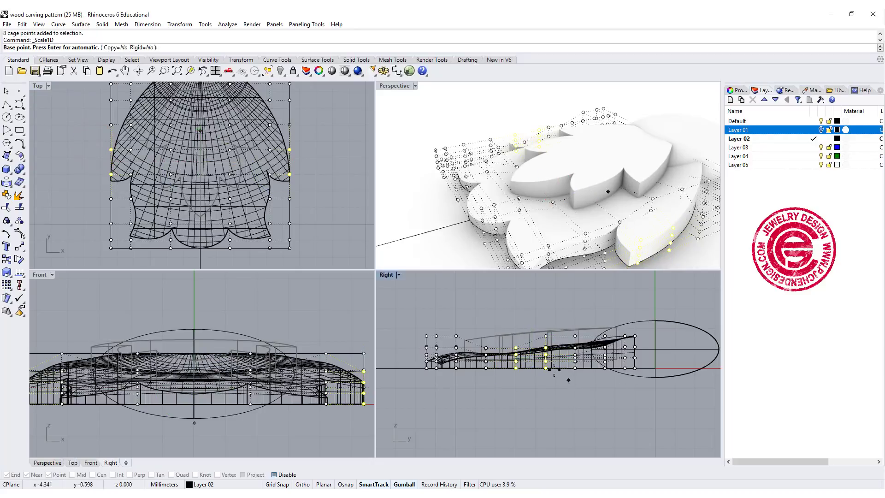
click(545, 367)
click(544, 303)
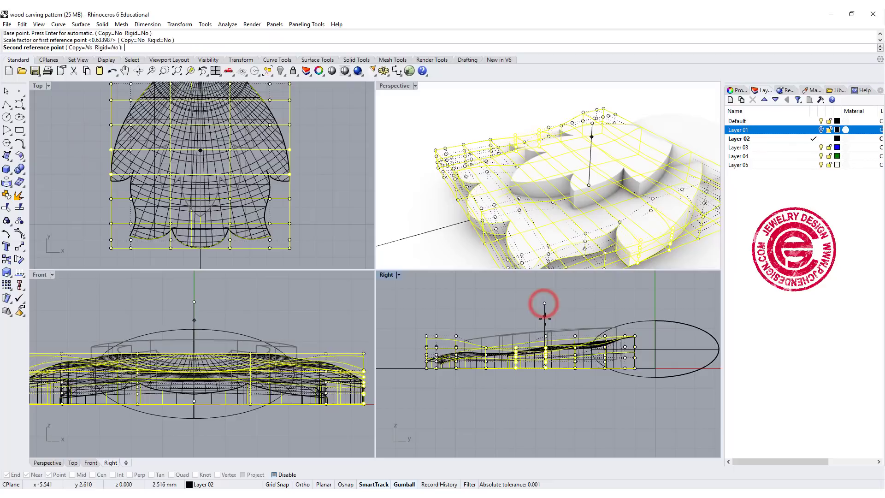
click(544, 324)
- Select the two rows of cage points nearest the flower's center and lower them vertically toward the base with Scale1D
right_drag(212, 122, 221, 163)
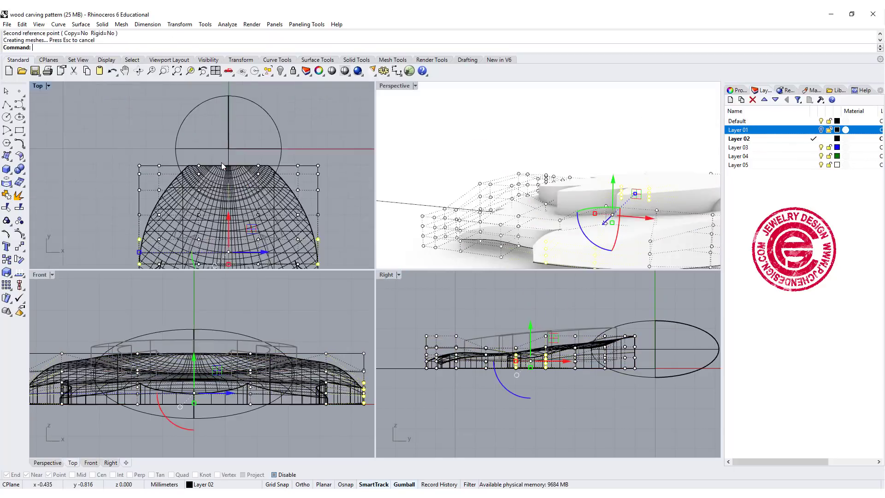
scroll(222, 162, up, 2)
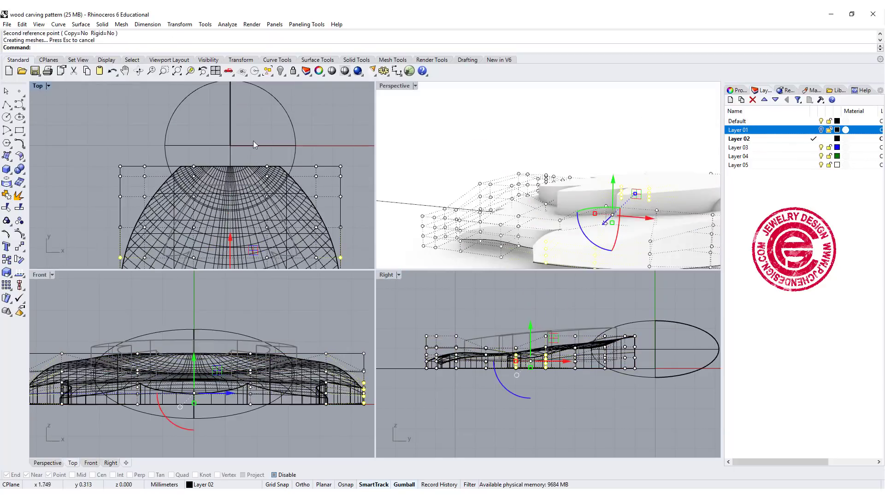
drag(79, 143, 361, 186)
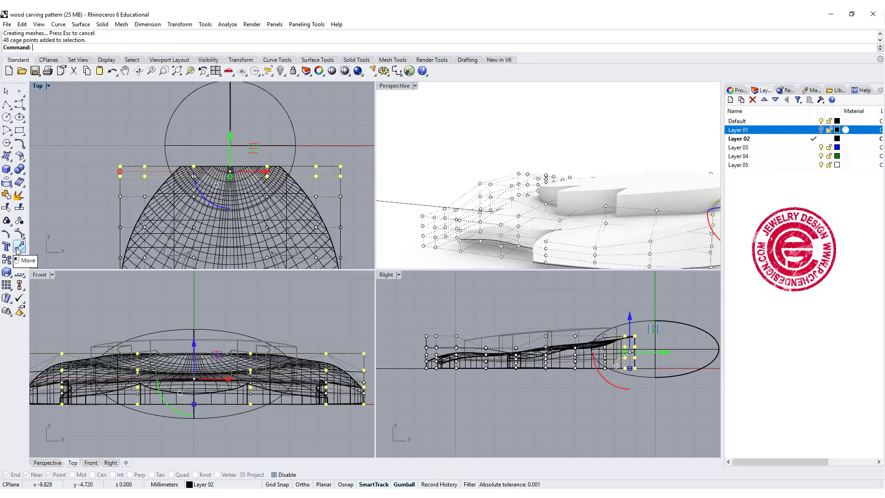
click(7, 272)
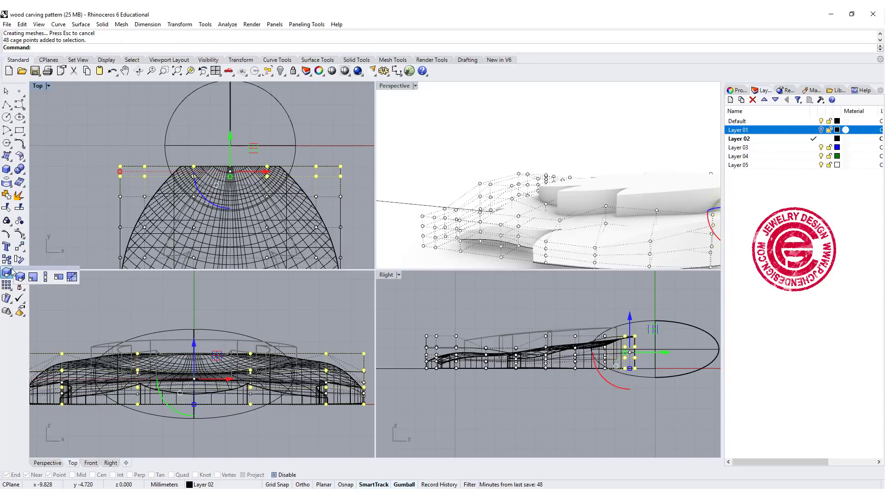
click(46, 276)
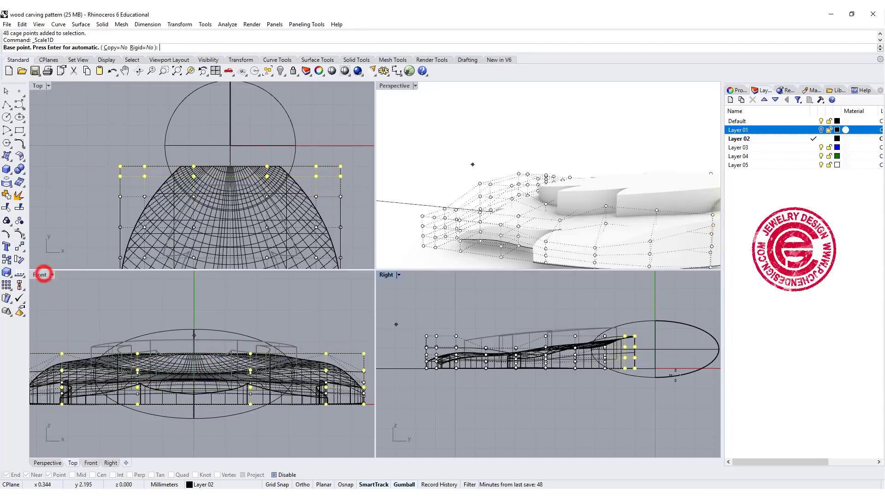
click(641, 368)
click(641, 293)
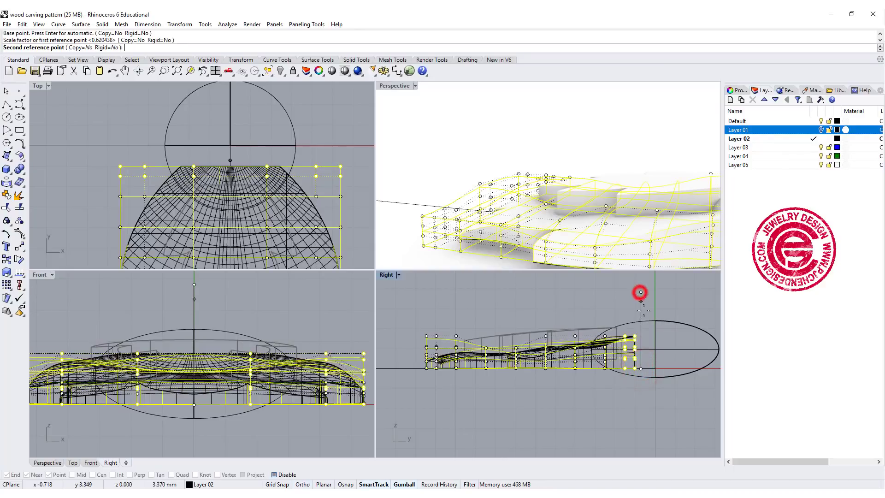
click(641, 341)
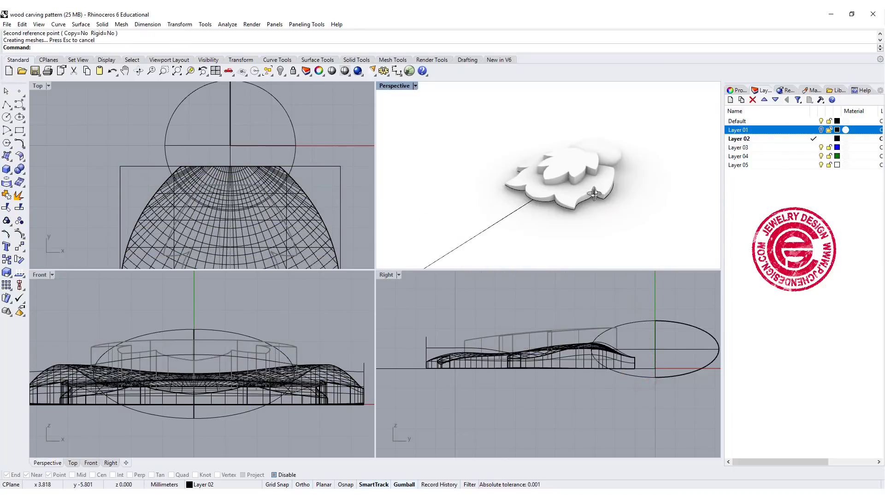
scroll(587, 193, up, 2)
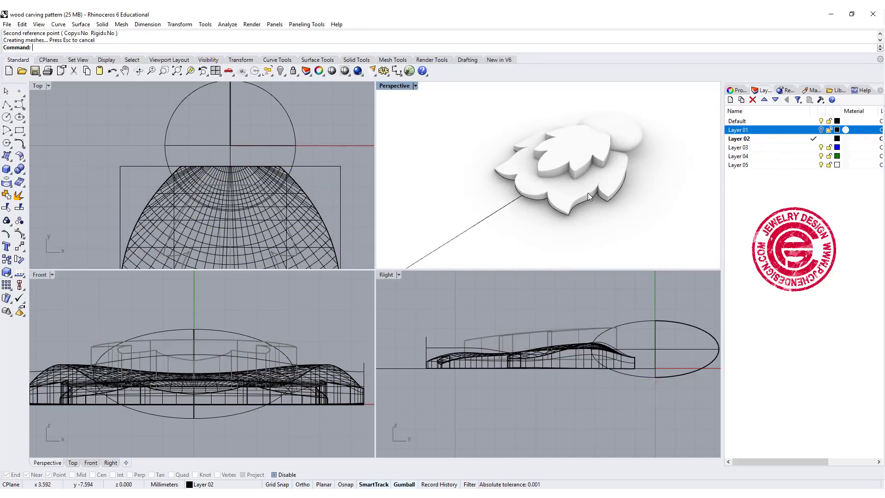
scroll(588, 192, up, 1)
click(313, 167)
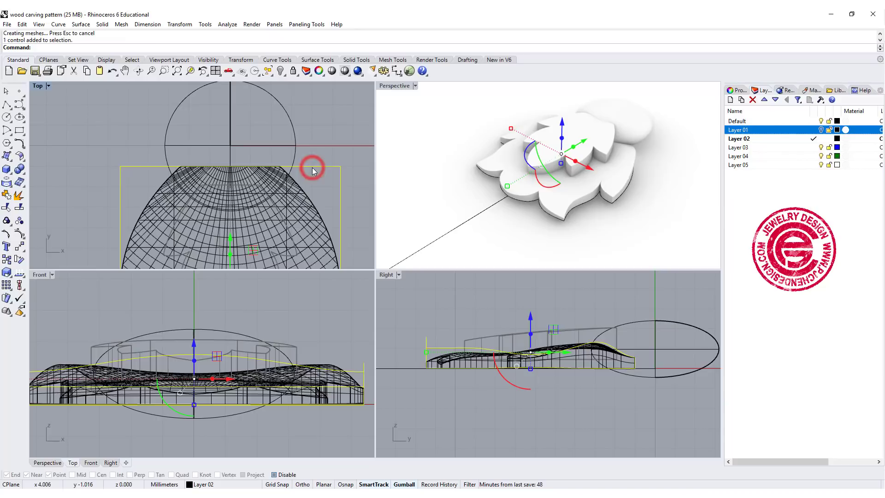
click(19, 249)
key(Escape)
scroll(321, 209, down, 2)
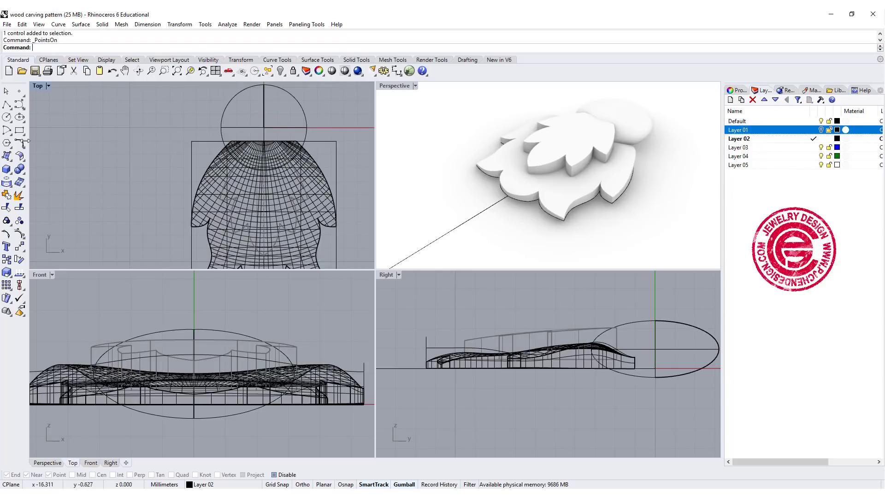
- Unlock the smaller leaf and lock the reshaped outer leaf in its place
click(293, 72)
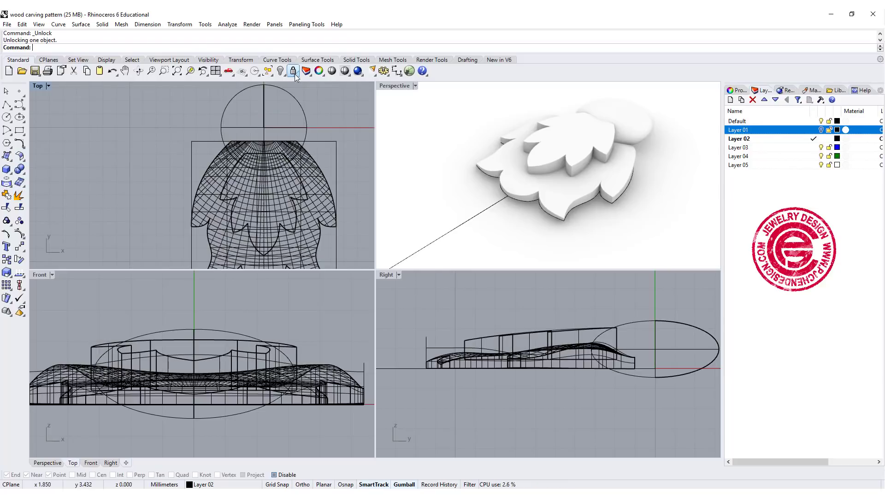
click(326, 201)
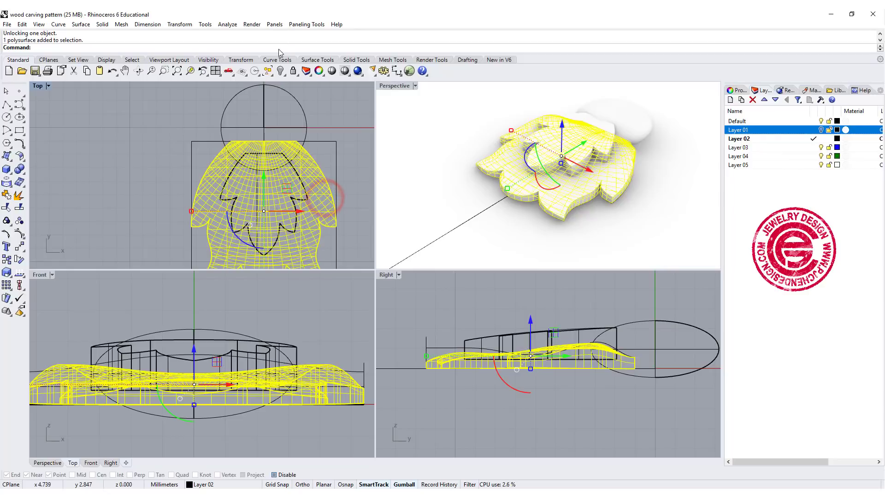
click(293, 71)
- Apply CageEdit to the smaller leaf with a bounding-box cage of 6 × 10 × 4 points, degree 3, and the Global region
click(307, 189)
text(CageEdit)
key(Return)
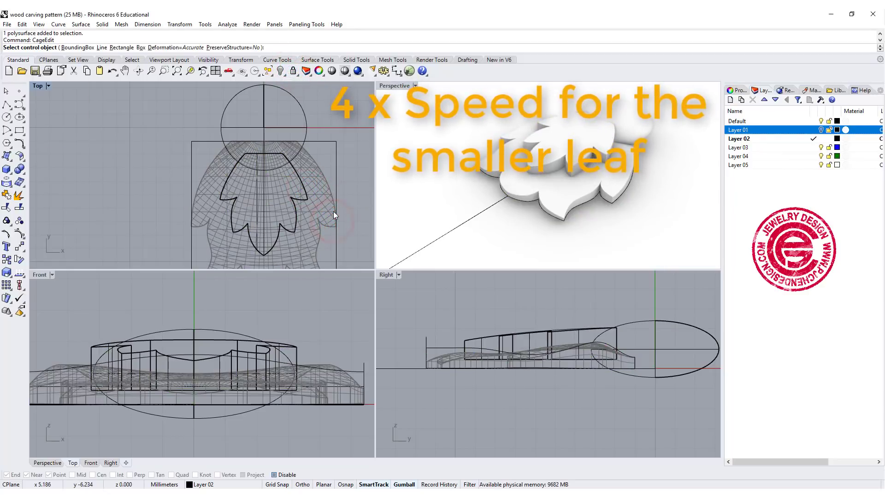
click(63, 47)
key(Return)
key(Return)
key(Return)
- Narrow the two middle columns of cage points on the smaller leaf horizontally, scaling the rows around the central lobe in further
scroll(221, 152, up, 3)
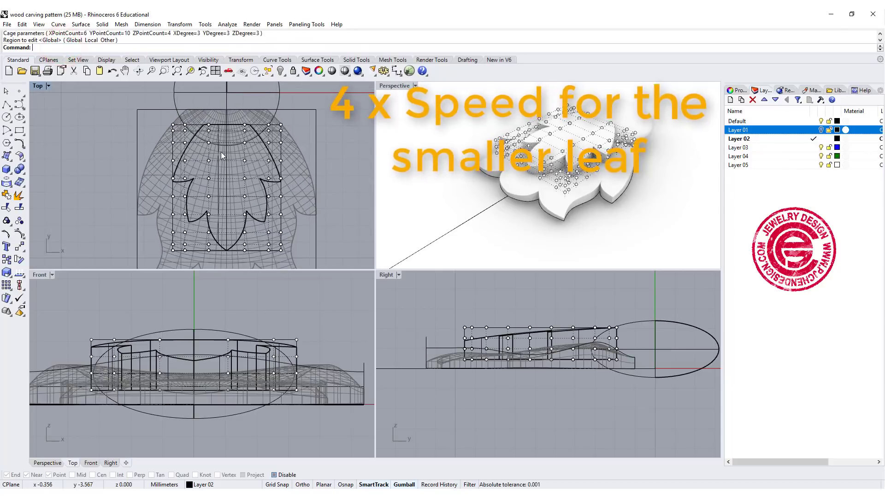
scroll(202, 106, up, 2)
drag(199, 109, 257, 195)
drag(205, 163, 210, 164)
scroll(207, 163, up, 4)
right_drag(203, 162, 203, 84)
drag(194, 127, 282, 227)
drag(205, 186, 217, 186)
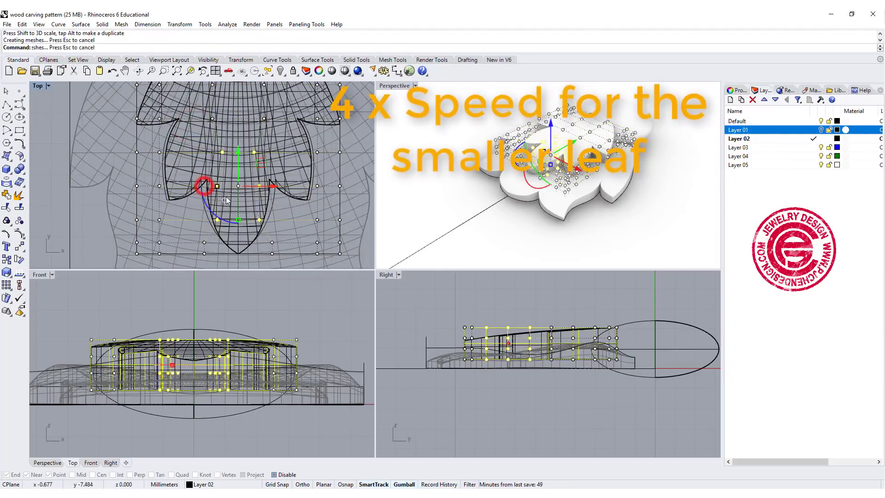
- Select the 16 middle cage points in the two rows at the central lobe's base and scale them closer together horizontally
right_drag(544, 193, 512, 193)
scroll(530, 194, up, 5)
scroll(227, 180, up, 4)
drag(201, 127, 286, 199)
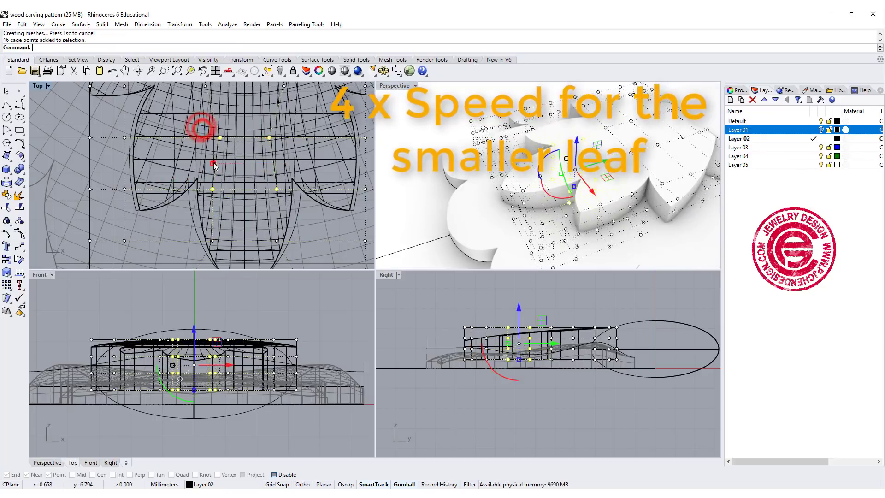
drag(225, 164, 235, 163)
scroll(236, 163, down, 4)
- Select the two outer cage columns on both sides in the three rows around the side lobes and scale them down vertically
right_drag(286, 184, 270, 172)
double_click(35, 86)
scroll(325, 336, down, 4)
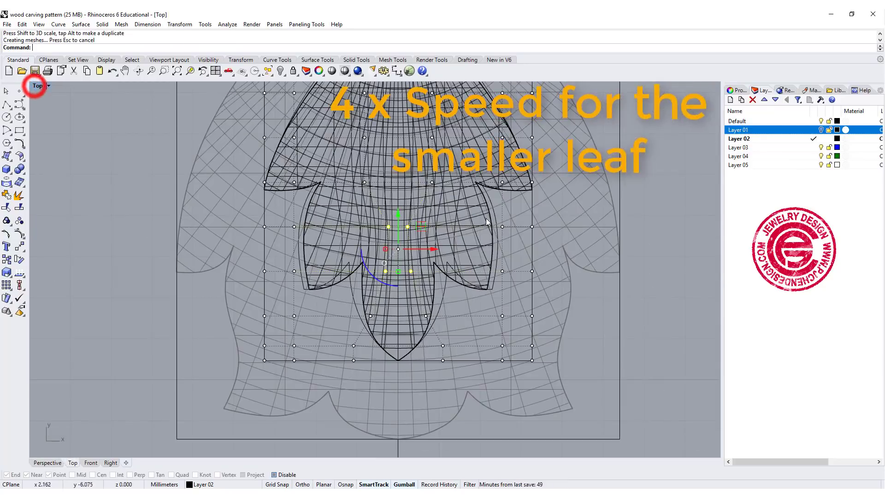
drag(483, 231, 516, 288)
shift+drag(495, 161, 547, 199)
shift+drag(245, 168, 306, 198)
shift+drag(238, 212, 307, 242)
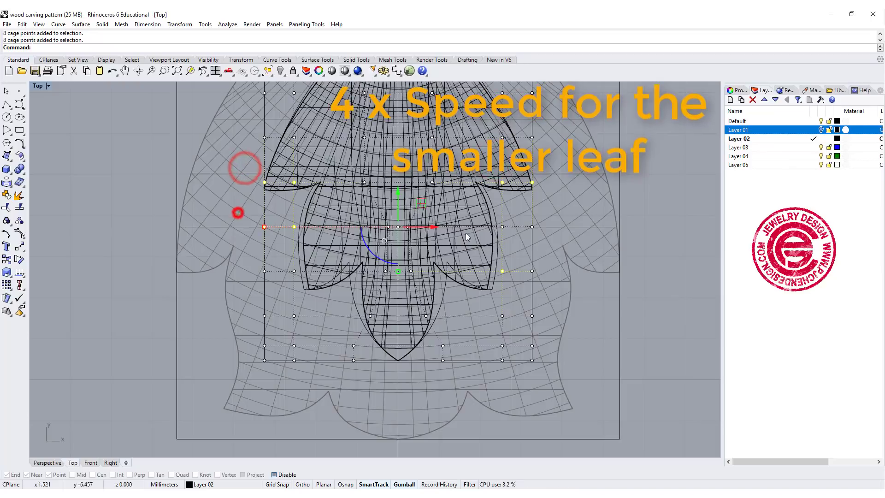
shift+drag(494, 207, 593, 259)
key(ctrl+z)
scroll(511, 222, up, 8)
ctrl+click(466, 210)
scroll(509, 146, down, 8)
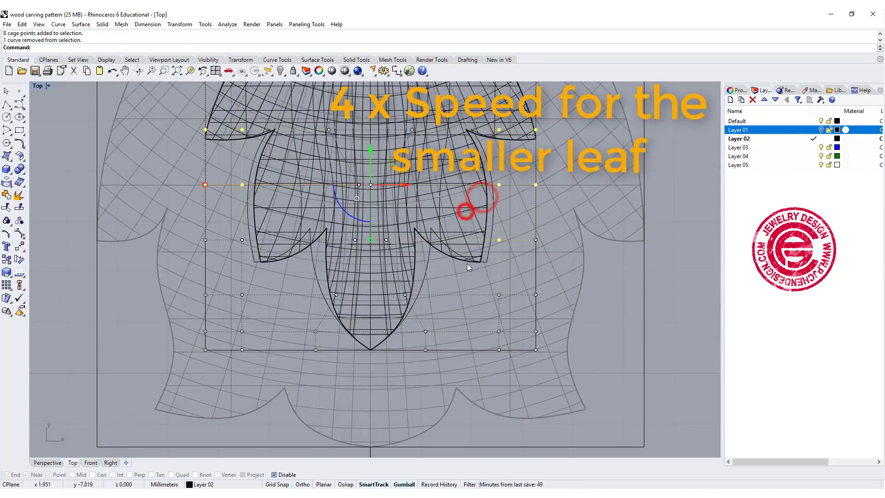
shift+drag(226, 228, 258, 252)
click(35, 83)
double_click(34, 84)
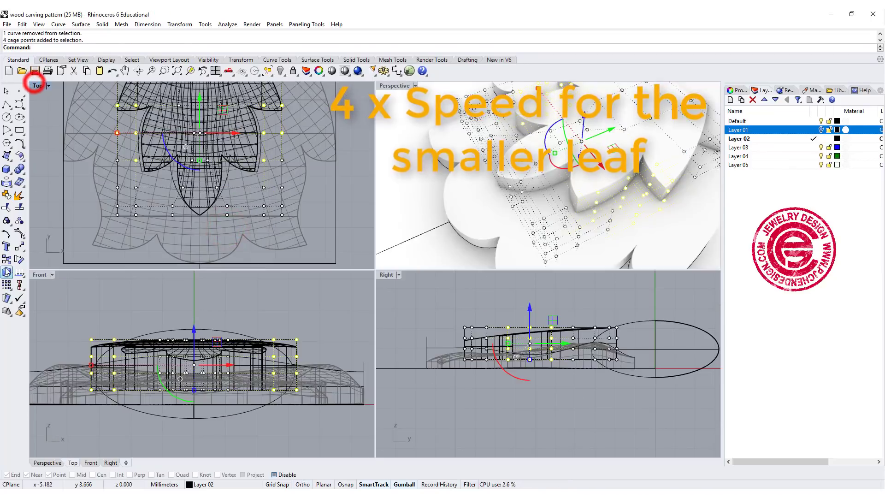
click(9, 275)
click(41, 275)
scroll(574, 358, up, 6)
click(510, 359)
click(511, 284)
click(516, 329)
- Select the two cage rows at the dome end of the smaller leaf and scale them down vertically
drag(617, 284, 655, 367)
right_click(650, 359)
click(648, 353)
click(650, 283)
click(657, 333)
right_drag(512, 166, 551, 167)
scroll(230, 161, up, 4)
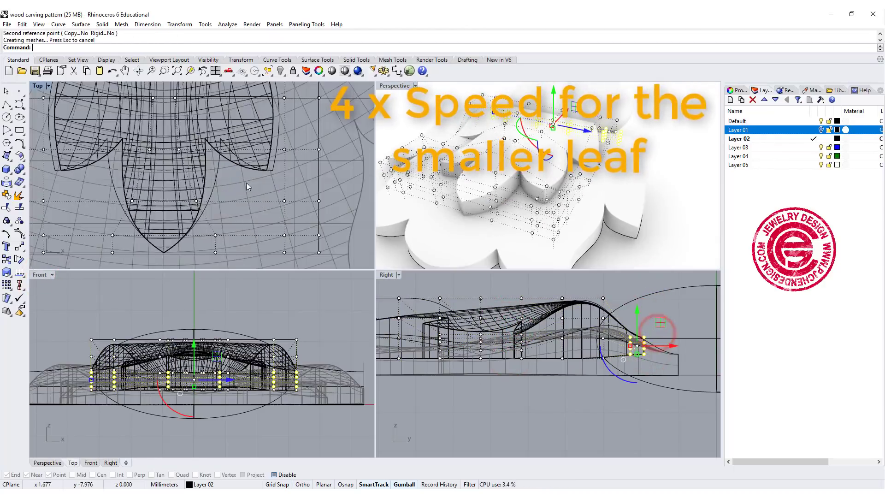
- Scale the last two cage rows at the leaf tip down vertically, together with the outer points of the row before them
scroll(247, 182, down, 4)
drag(259, 192, 302, 234)
drag(95, 202, 302, 234)
shift+drag(268, 194, 300, 205)
shift+drag(100, 194, 152, 207)
right_drag(404, 346, 586, 346)
right_click(567, 350)
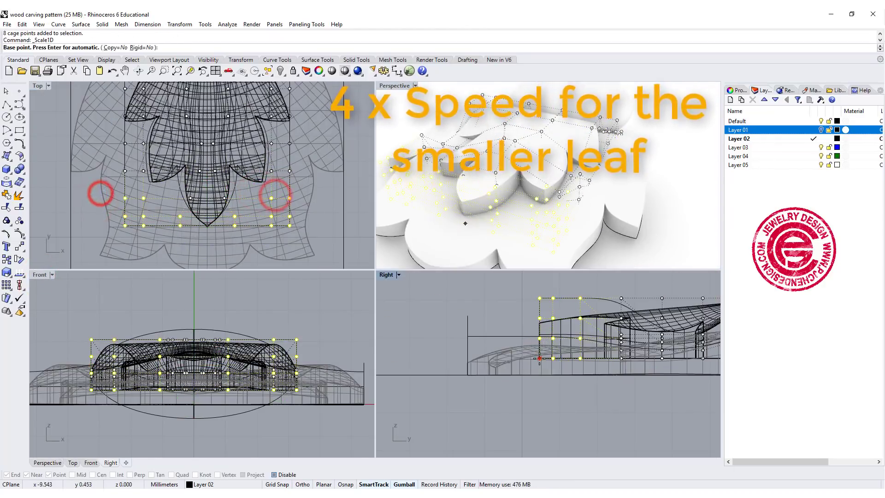
click(539, 358)
click(537, 284)
click(538, 327)
scroll(558, 143, down, 6)
right_drag(558, 141, 516, 134)
scroll(516, 138, up, 4)
- Select the two middle cage columns, excluding the tip rows and the rows at the dome end, and scale them down vertically
scroll(202, 149, up, 8)
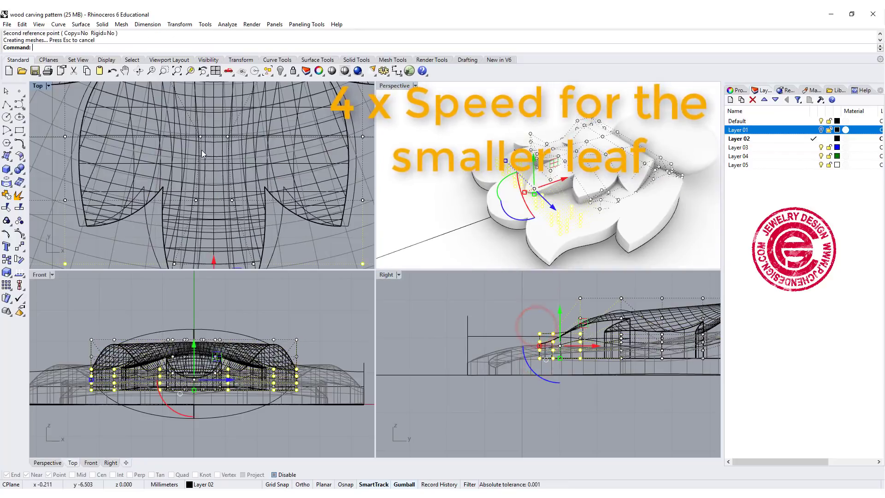
click(190, 129)
right_drag(249, 201, 250, 218)
shift+drag(196, 108, 272, 210)
right_drag(669, 313, 492, 325)
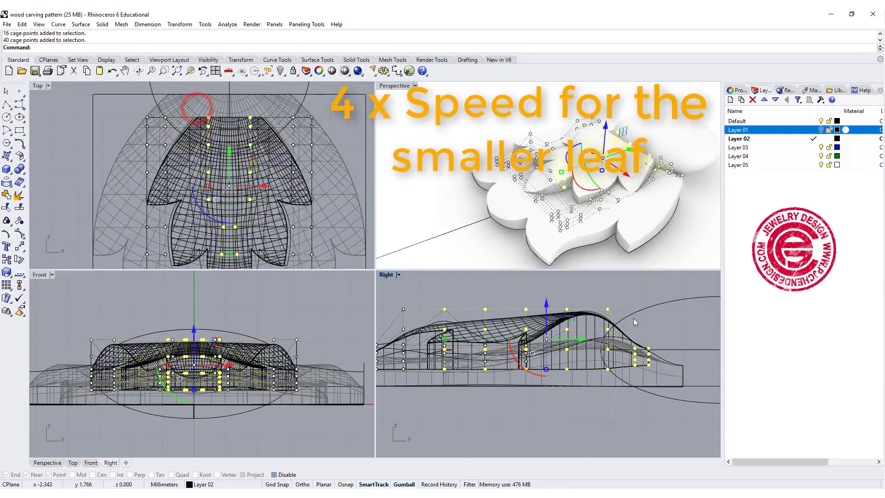
ctrl+drag(625, 301, 664, 381)
right_click(515, 380)
click(541, 368)
click(542, 287)
click(542, 316)
right_drag(486, 176, 482, 148)
click(483, 148)
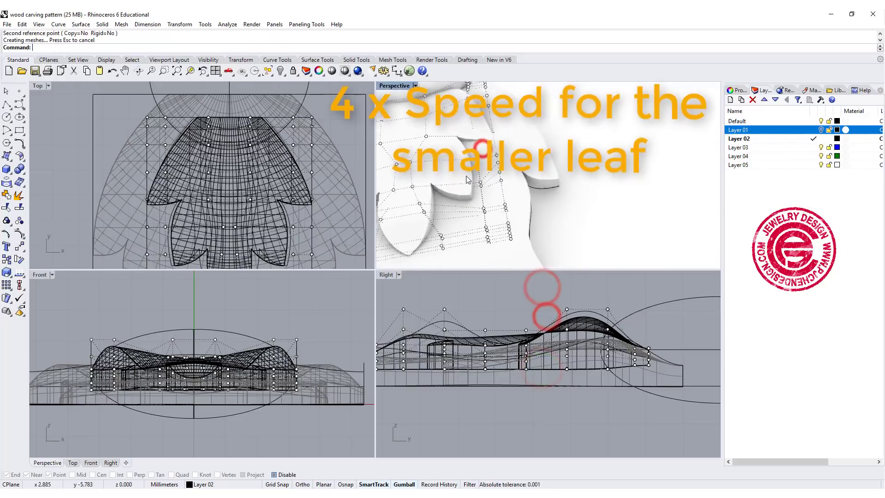
- Scale down the second-column cage points on both sides in the third row from the dome vertically and finish cage editing
scroll(252, 116, up, 6)
drag(323, 156, 347, 187)
shift+drag(68, 159, 104, 184)
click(608, 304)
right_click(608, 304)
click(605, 368)
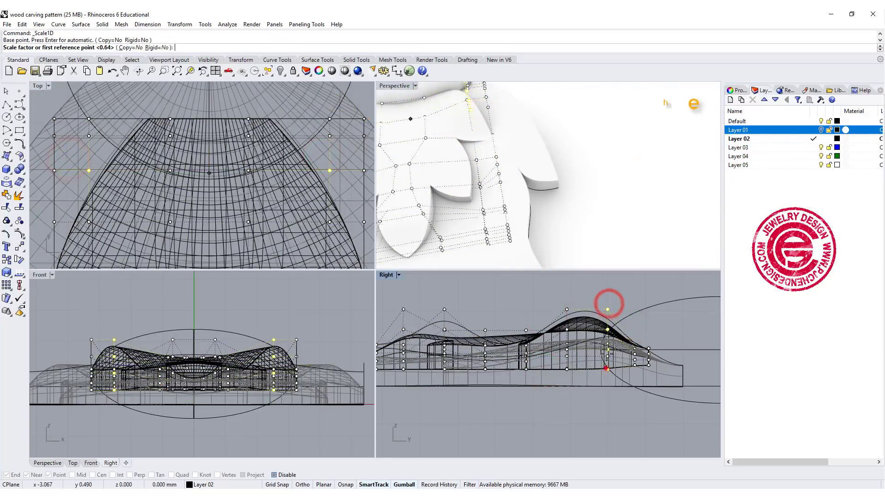
click(605, 281)
click(610, 312)
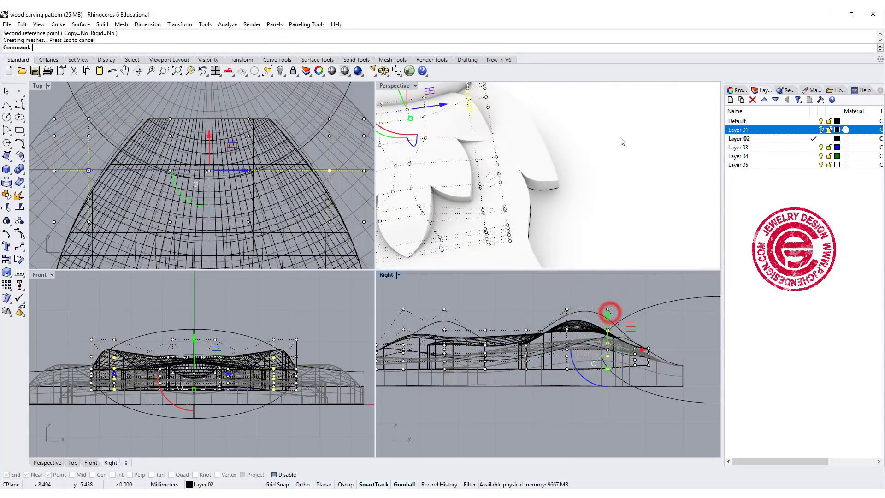
click(621, 138)
scroll(595, 144, down, 5)
right_drag(594, 144, 581, 206)
key(Escape)
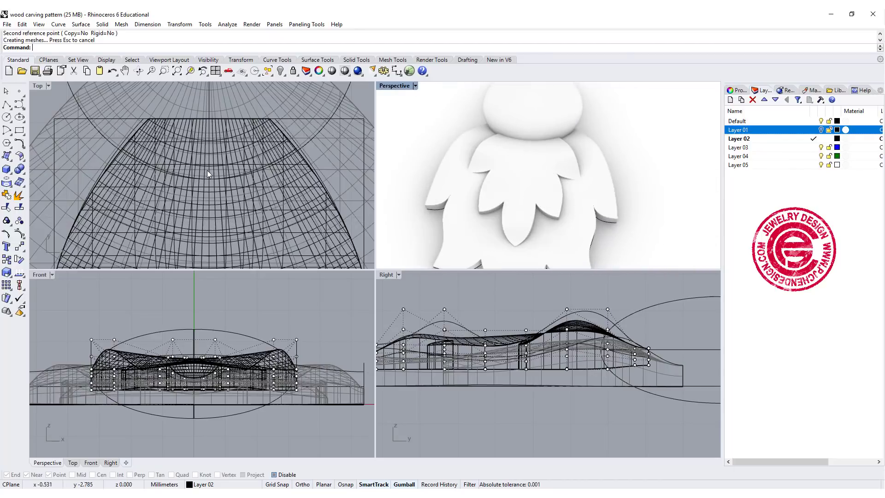
- Draw a straight vertical polyline about 5 mm long down the smaller leaf's centre line, starting under the dome
scroll(175, 145, down, 6)
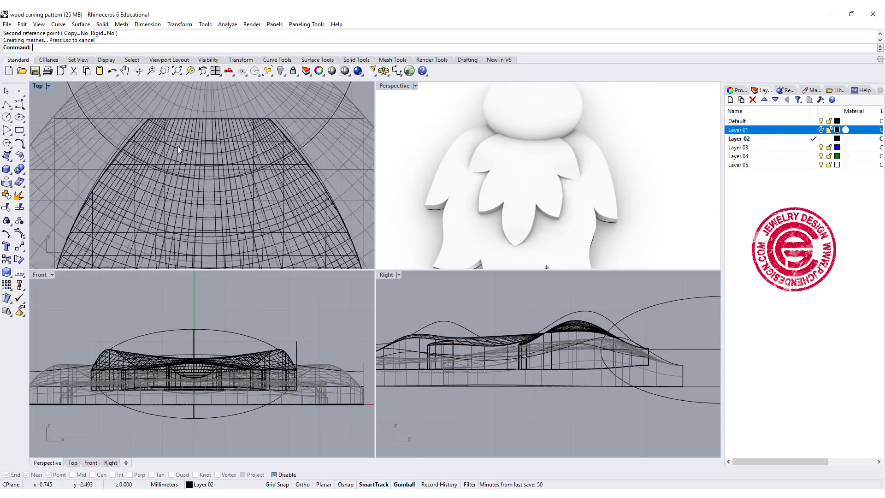
click(6, 104)
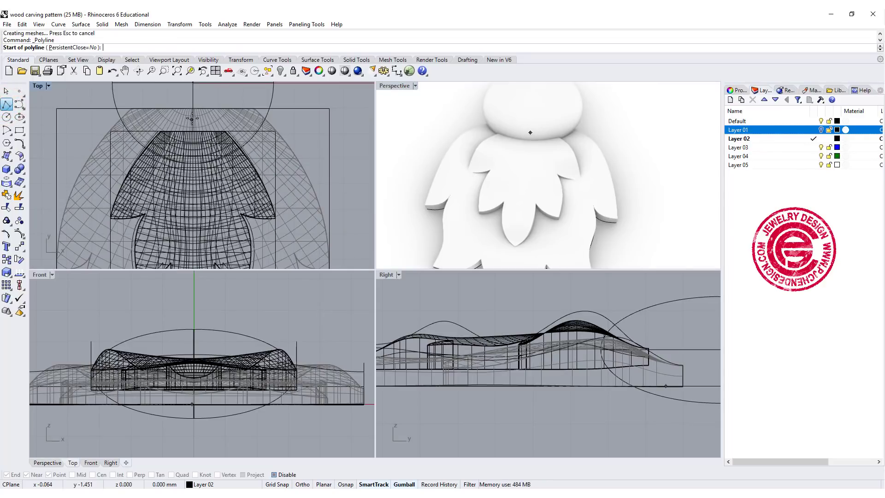
click(193, 116)
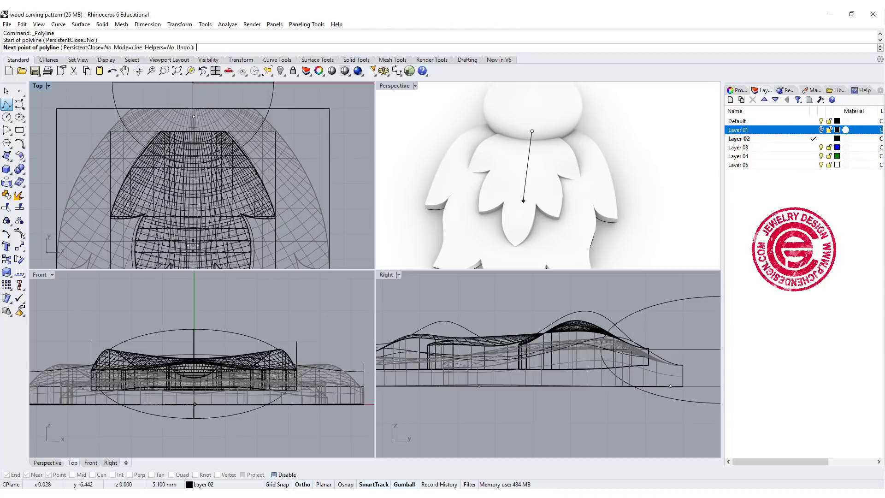
click(194, 250)
key(Return)
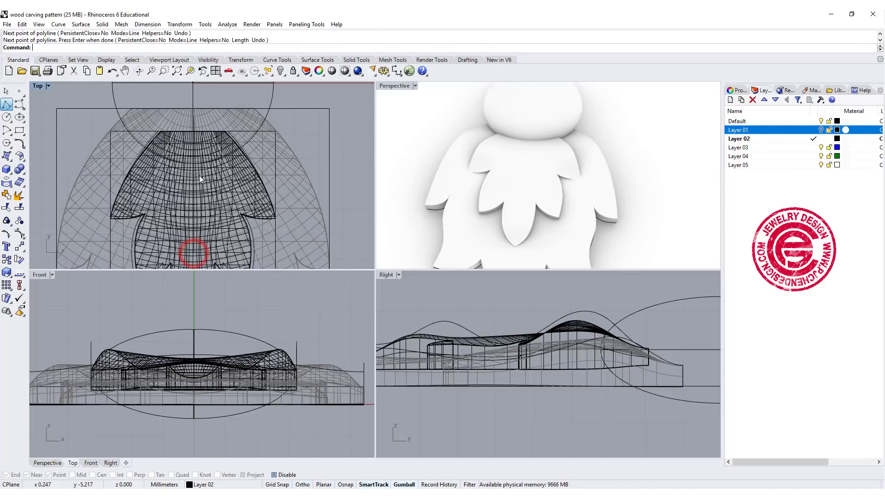
- Project the centre line onto the smaller leaf from the Top view
click(195, 128)
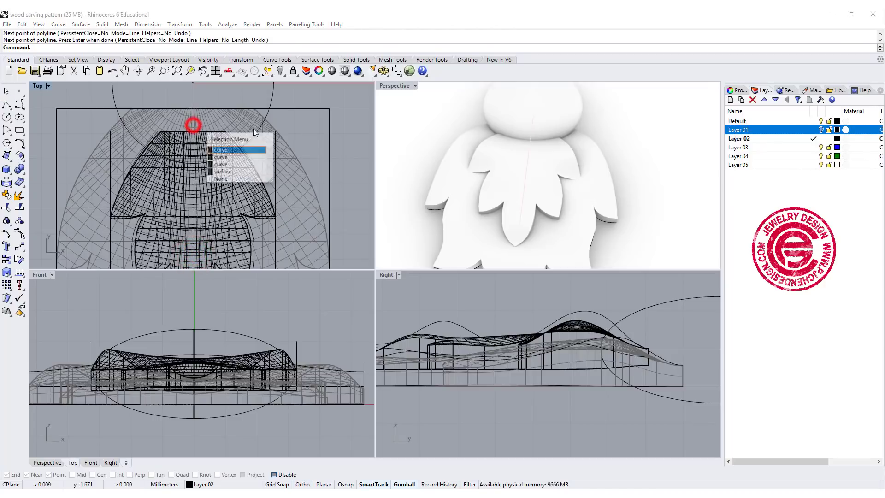
click(223, 164)
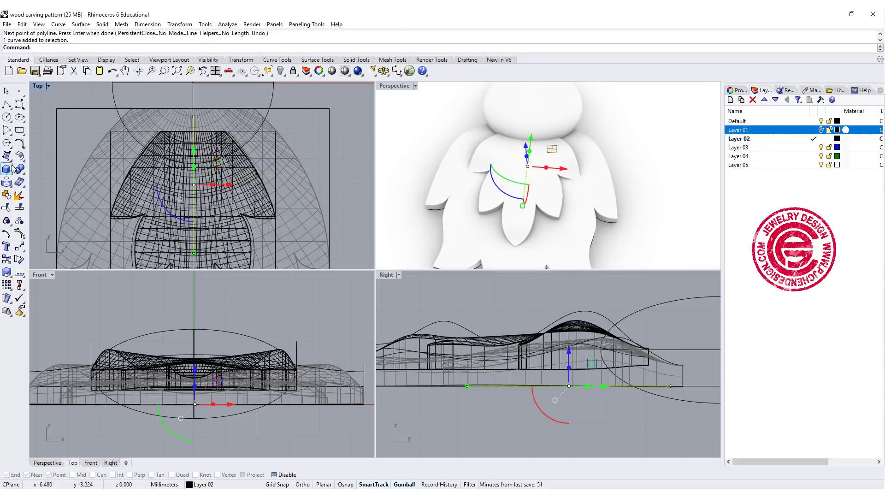
click(7, 180)
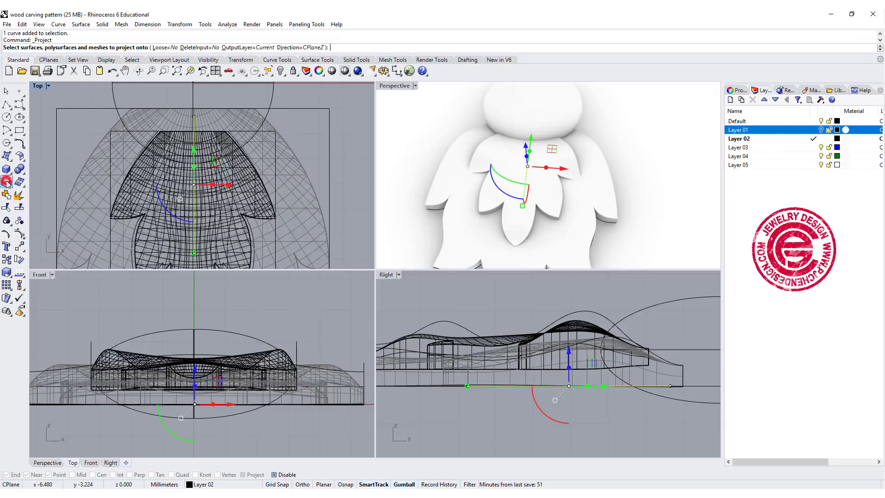
click(201, 137)
right_click(198, 135)
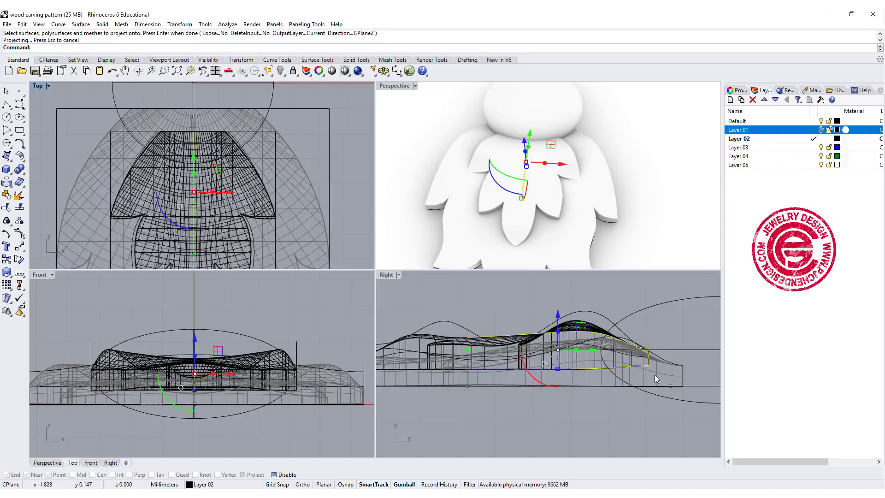
- Delete the projected curve pieces on the smaller leaf's back face and underside
scroll(657, 379, up, 5)
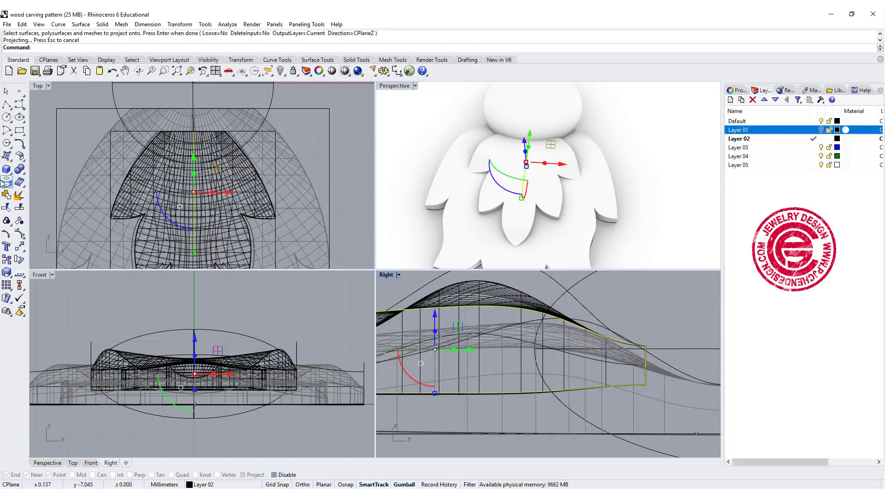
click(6, 195)
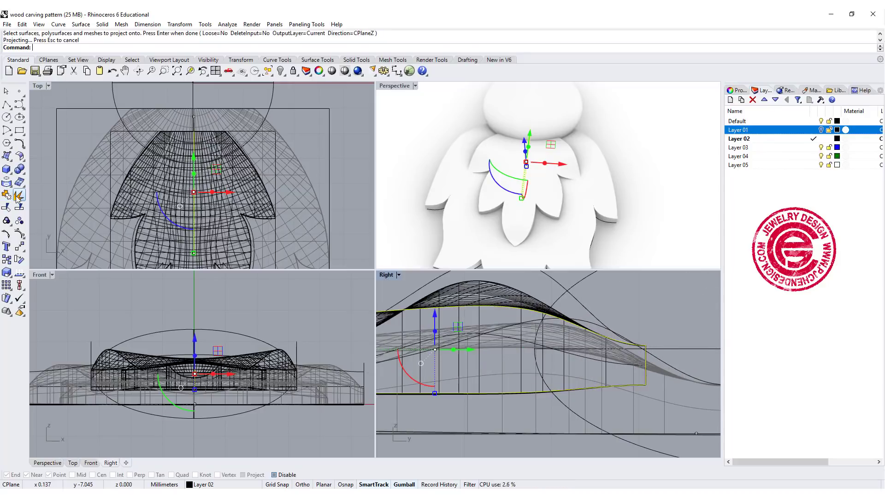
click(646, 377)
key(Return)
key(Delete)
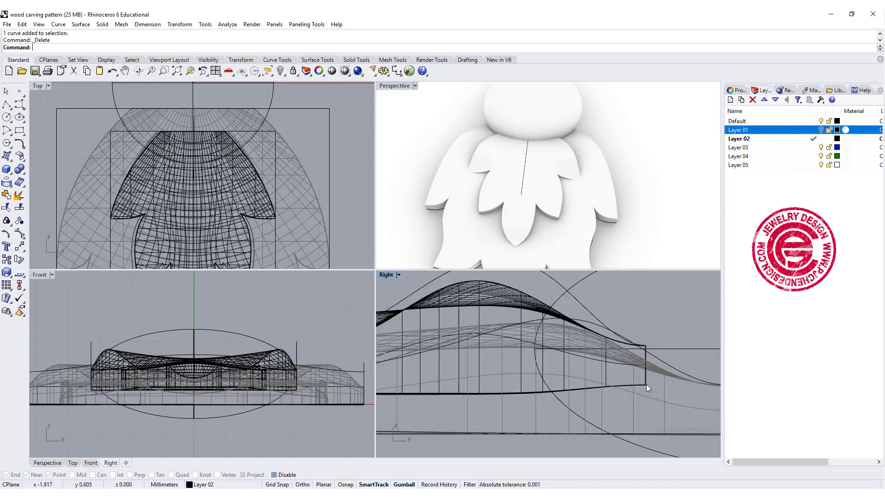
click(646, 381)
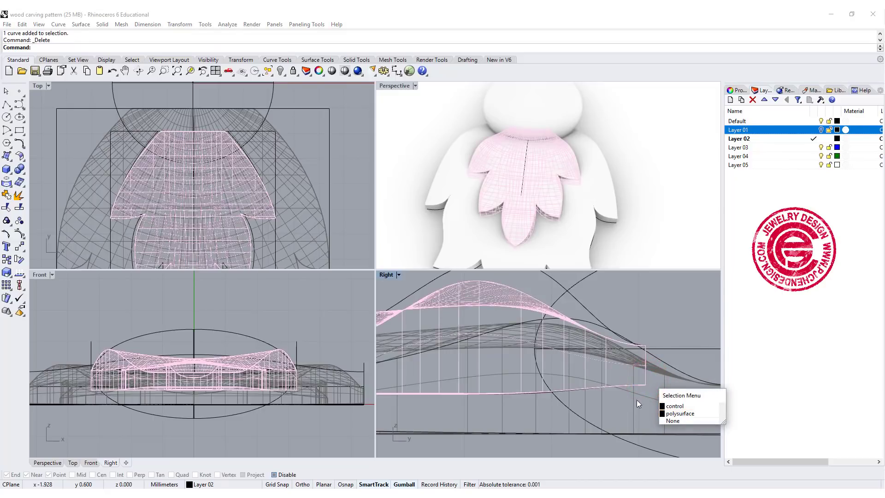
click(639, 388)
click(638, 387)
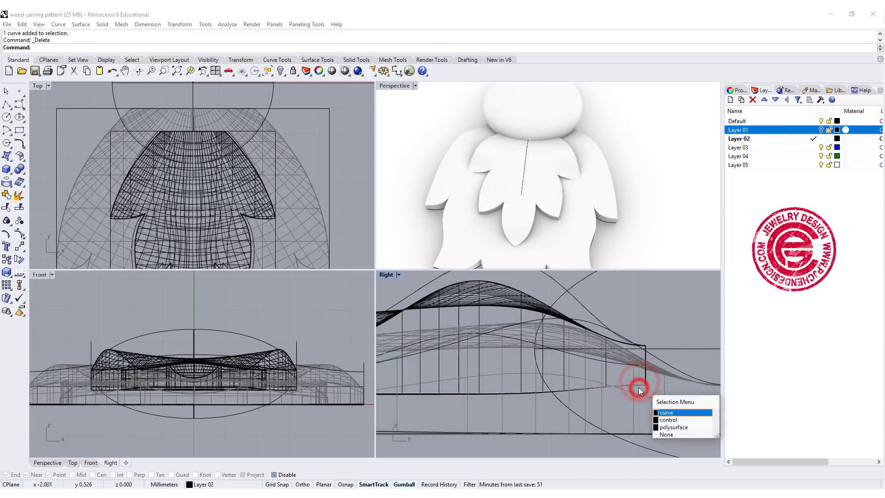
click(684, 415)
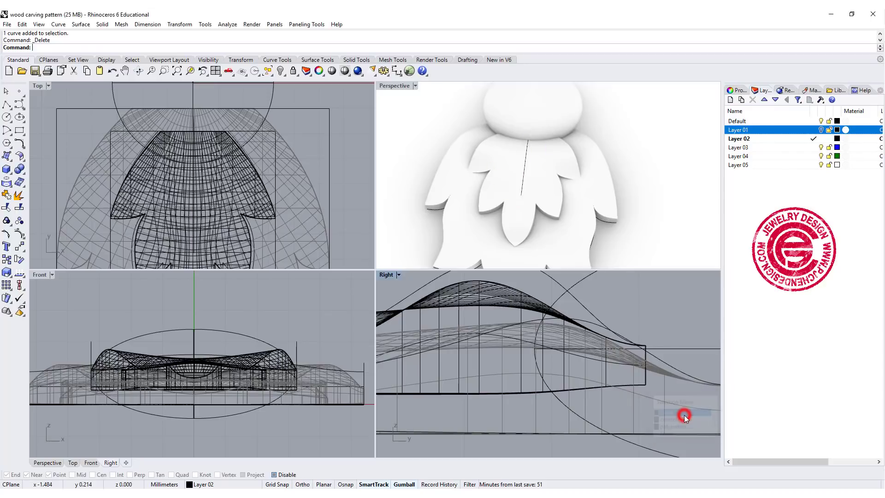
- Set the Perspective viewport to Shaded display
click(415, 86)
click(408, 118)
scroll(544, 178, down, 5)
right_drag(544, 177, 495, 186)
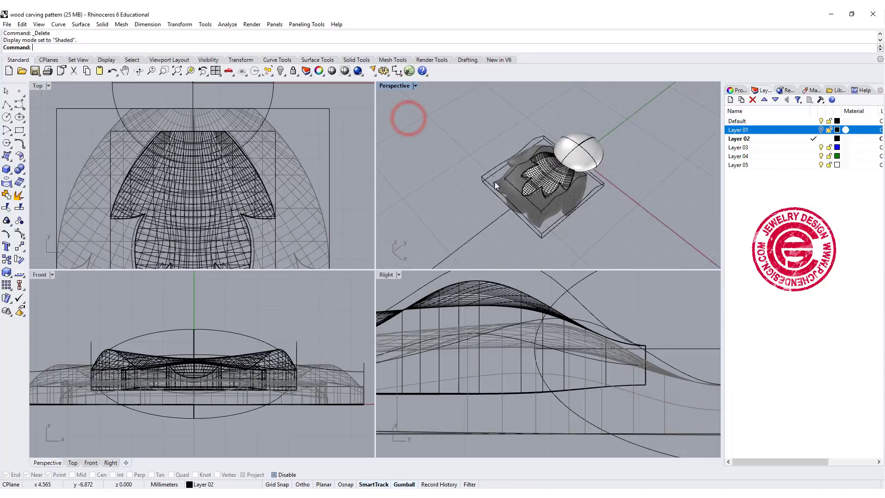
scroll(544, 182, up, 6)
- Create a round-capped pipe along the projected curve, with start radius about 0.53 mm at the dome and a smaller end radius
click(594, 178)
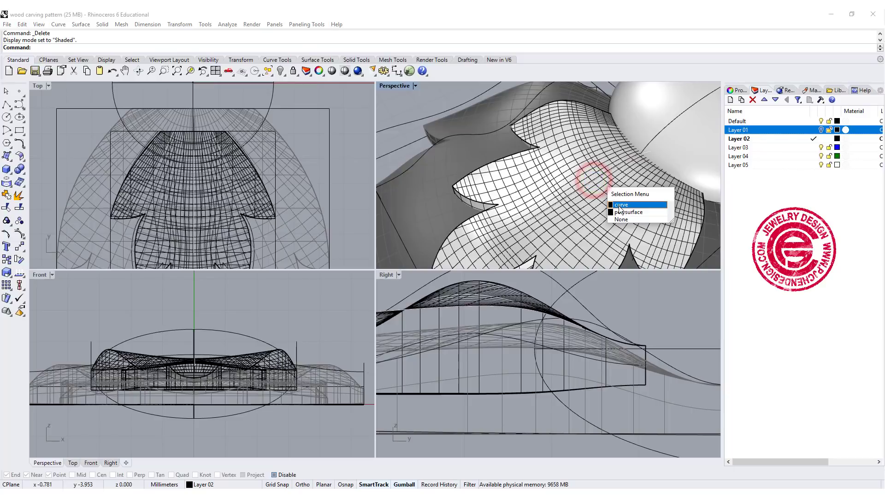
click(619, 207)
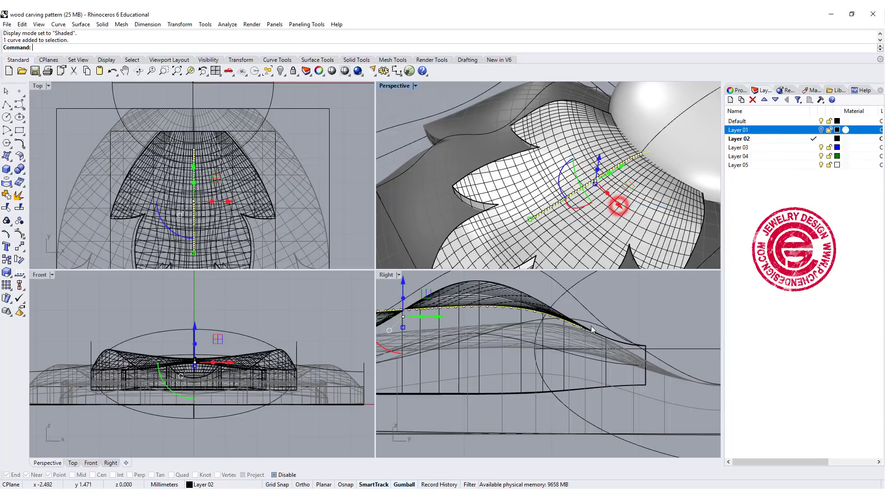
click(7, 182)
click(9, 172)
click(44, 197)
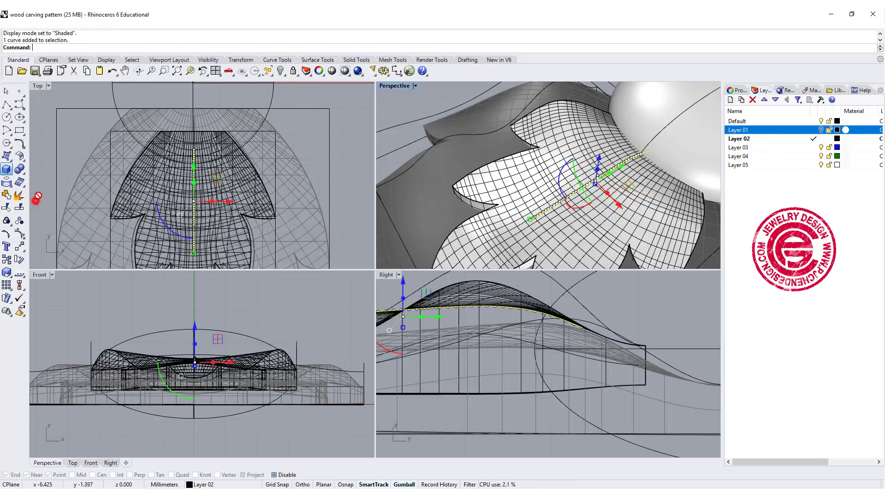
click(666, 148)
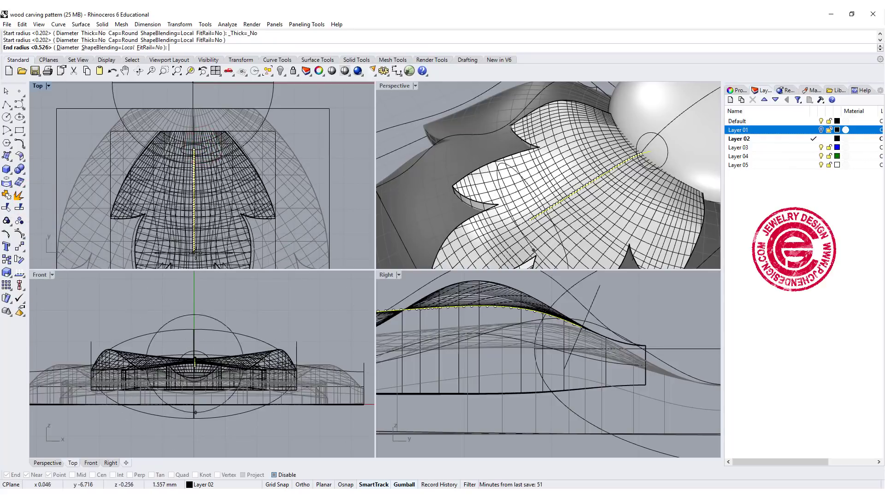
scroll(194, 252, up, 4)
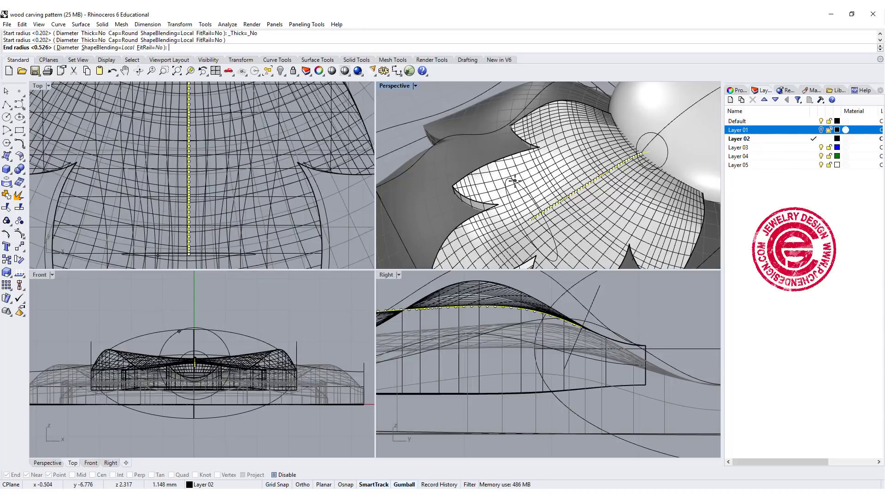
click(525, 213)
key(Return)
scroll(641, 225, down, 4)
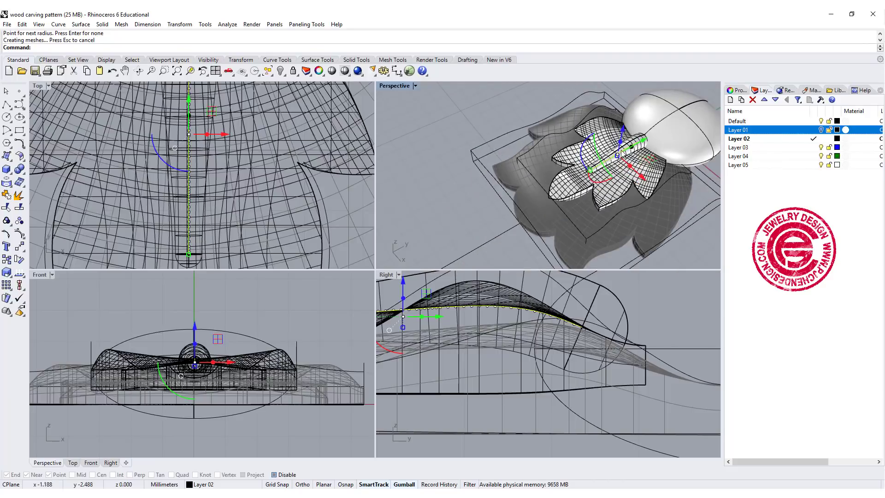
- Deselect the curve and maximize the Perspective viewport to examine the tapered pipe on the smaller leaf
right_drag(641, 224, 680, 196)
click(685, 197)
scroll(685, 197, down, 3)
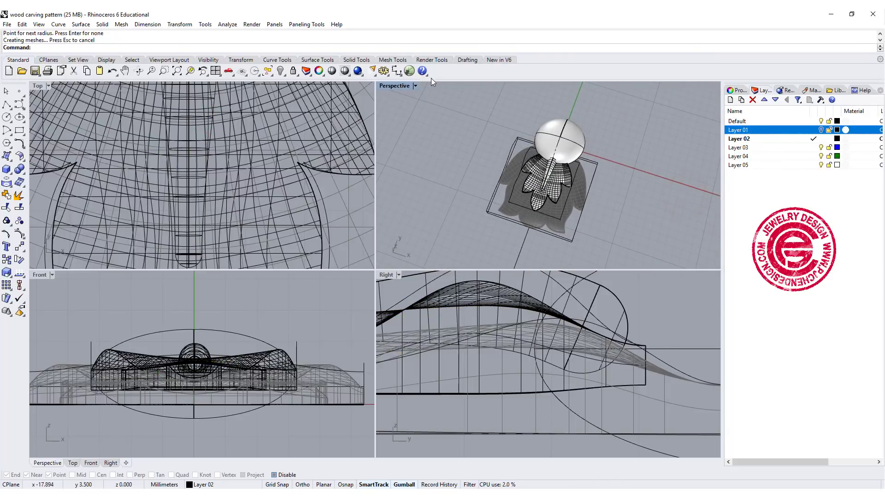
double_click(394, 86)
scroll(184, 197, up, 3)
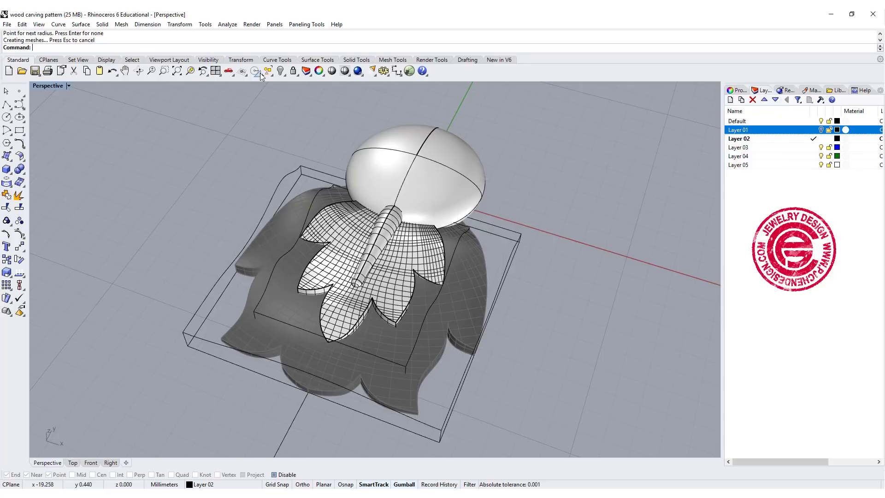
- Show any hidden objects and unlock the larger leaf beneath the smaller leaf
right_click(281, 71)
right_click(295, 73)
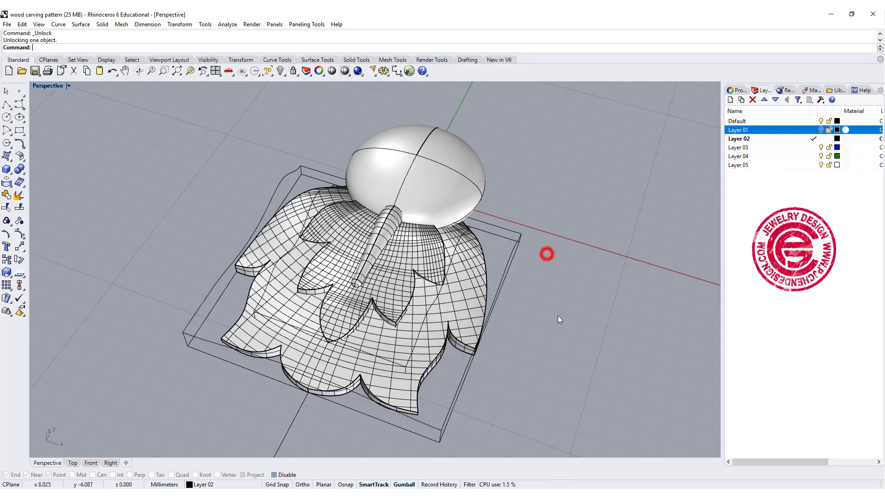
drag(566, 348, 277, 243)
right_drag(507, 350, 463, 302)
click(613, 364)
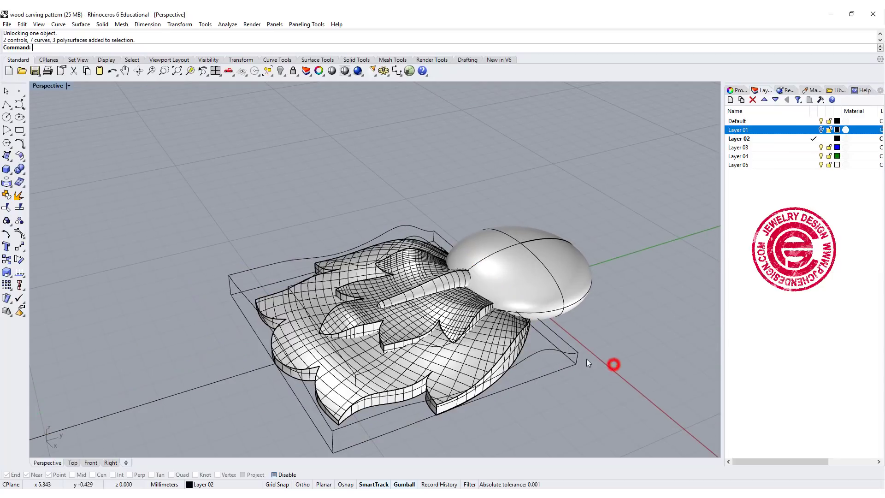
- Delete the two CageEdit control cages surrounding the larger and smaller leaves
click(577, 356)
key(Delete)
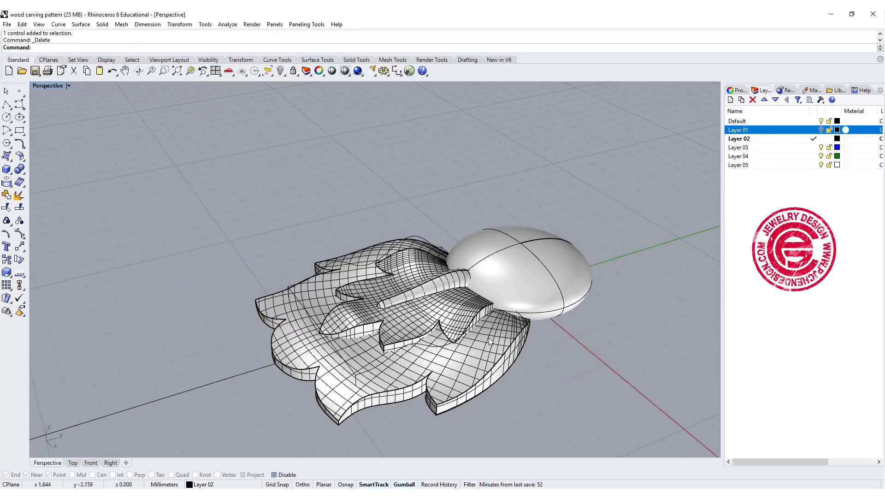
click(440, 347)
key(Delete)
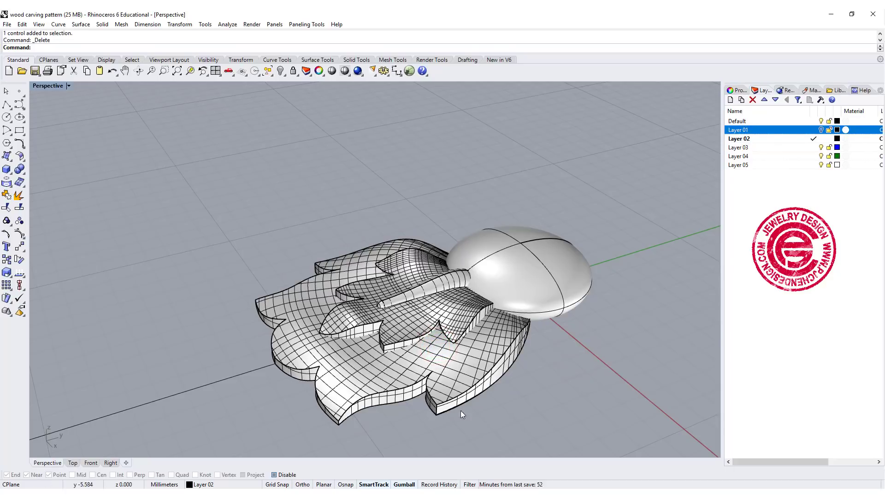
- Boolean union the leaf solids and the tapered midrib into one polysurface, leaving the dome out
click(453, 407)
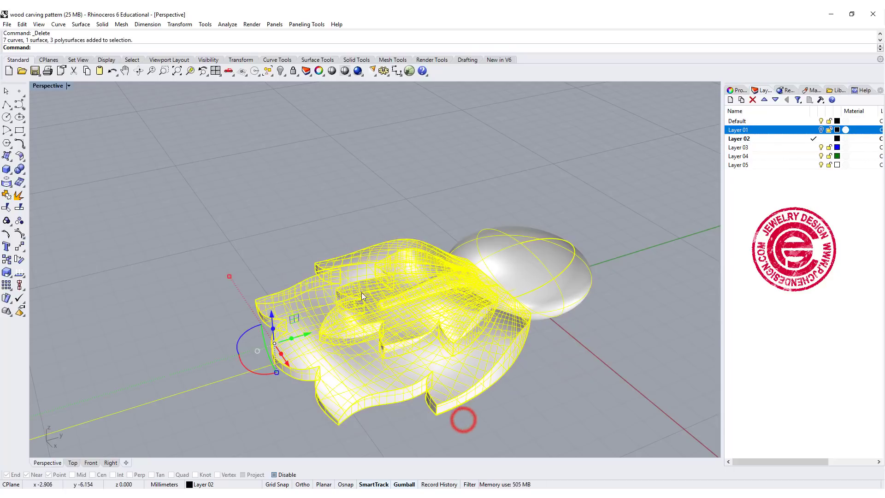
ctrl+click(541, 261)
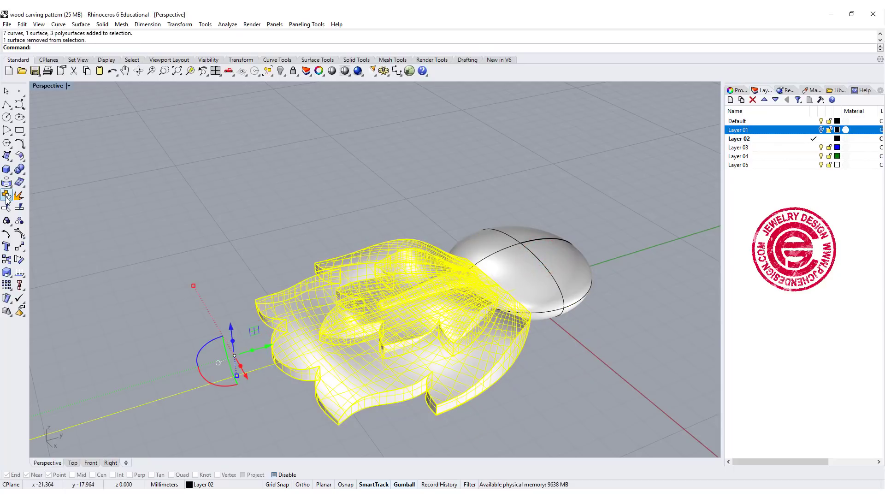
click(20, 170)
key(ctrl+m)
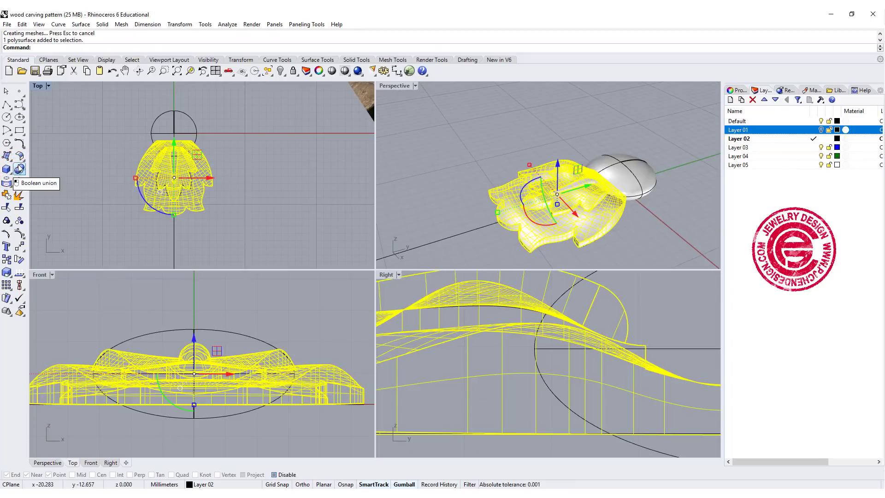
- Rotate the joined leaf with copying on about the origin (0) in the Top view, placing copies at 90, 180 and 270 degrees
click(19, 259)
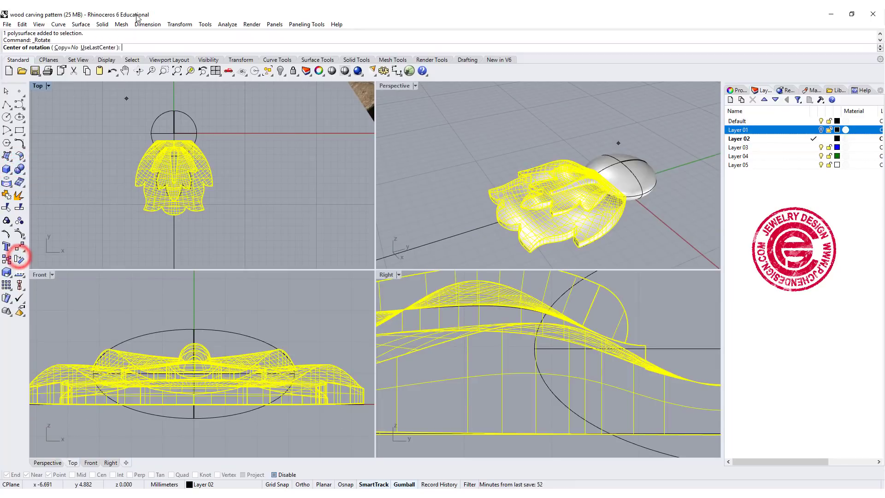
click(65, 47)
text(0)
key(Return)
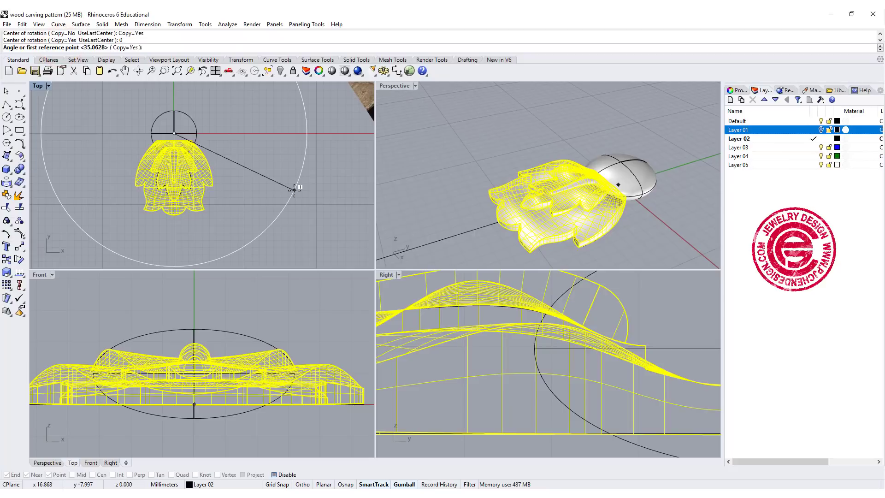
click(271, 131)
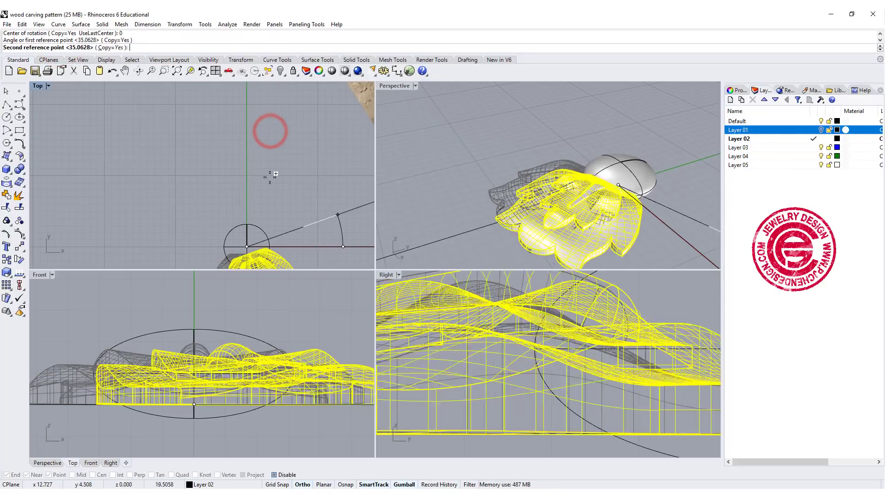
click(242, 154)
right_drag(135, 219, 148, 150)
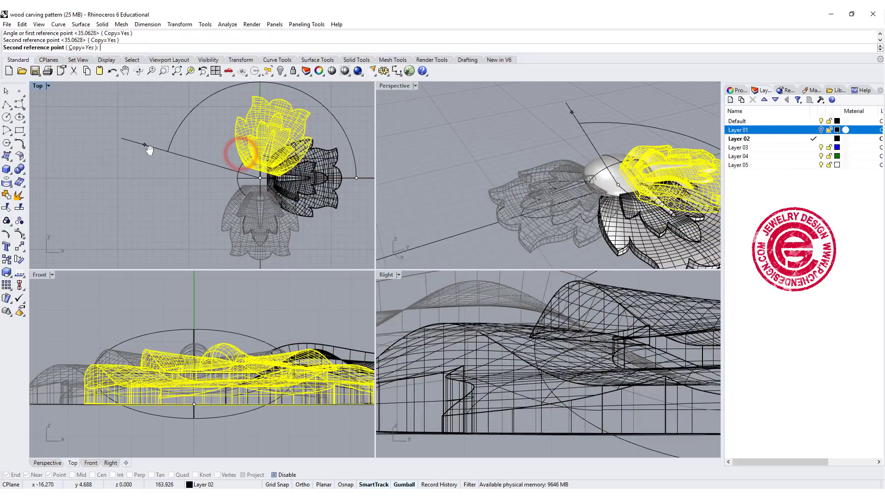
shift+click(124, 173)
right_drag(260, 266, 261, 212)
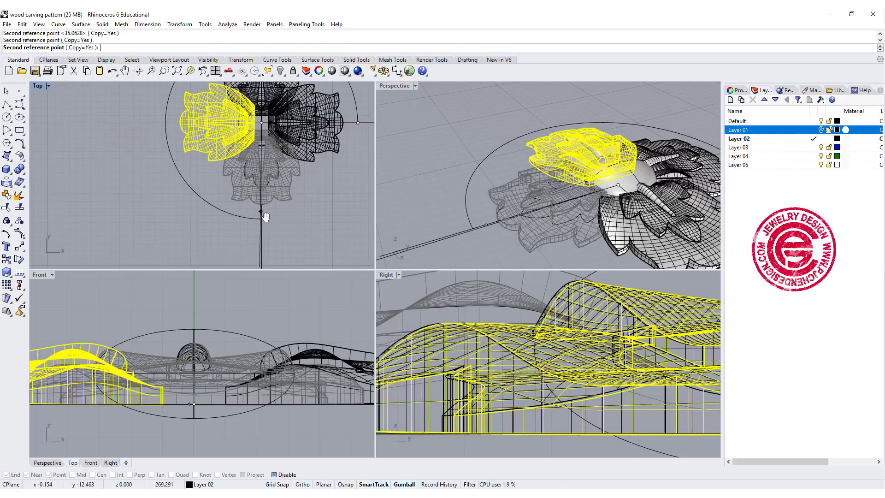
key(shift)
click(262, 230)
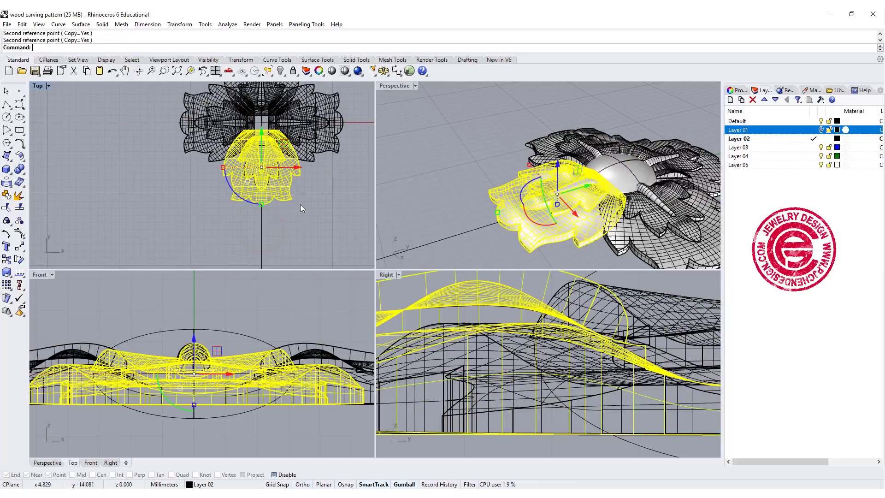
- Maximize the Perspective viewport and examine the four-leaf flower relief beside the wood carving reference photo
right_click(441, 123)
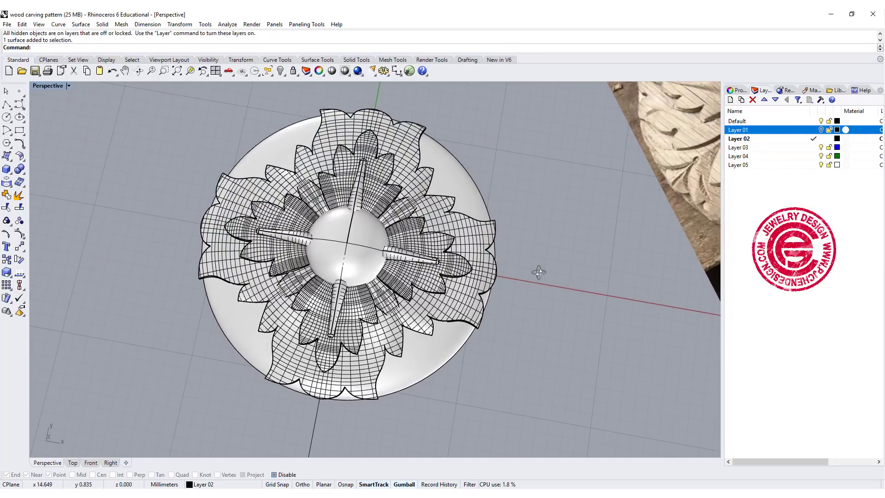
right_drag(537, 176, 446, 263)
right_drag(356, 270, 416, 304)
scroll(435, 265, down, 4)
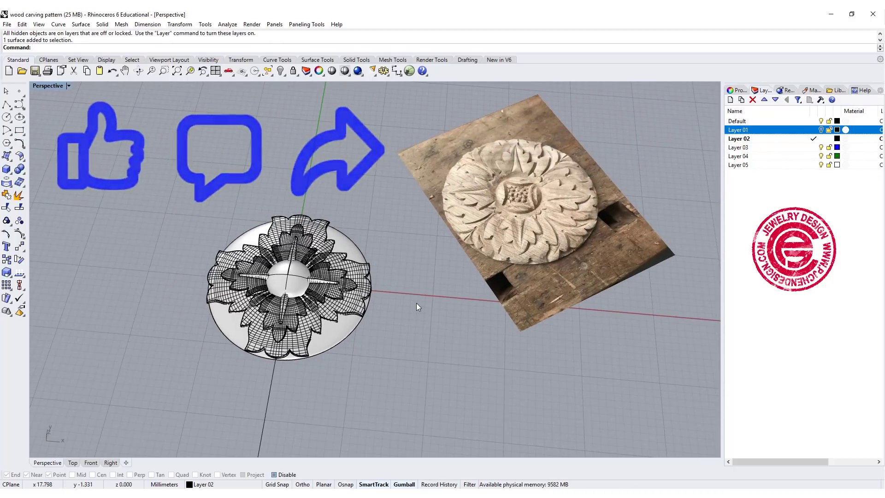